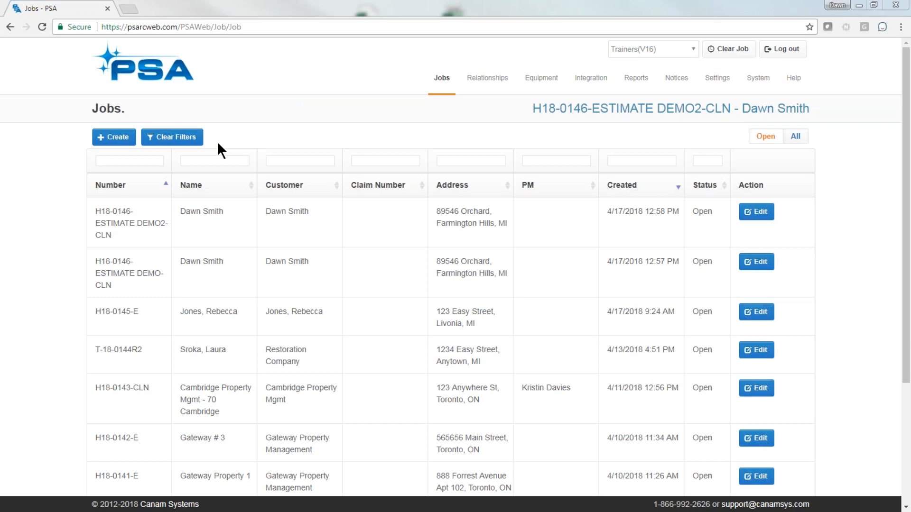
Step: Review the Administrator role's Integration permissions for Data Mining and XactAnalysis, and return to the roles list
mouse_move(590, 81)
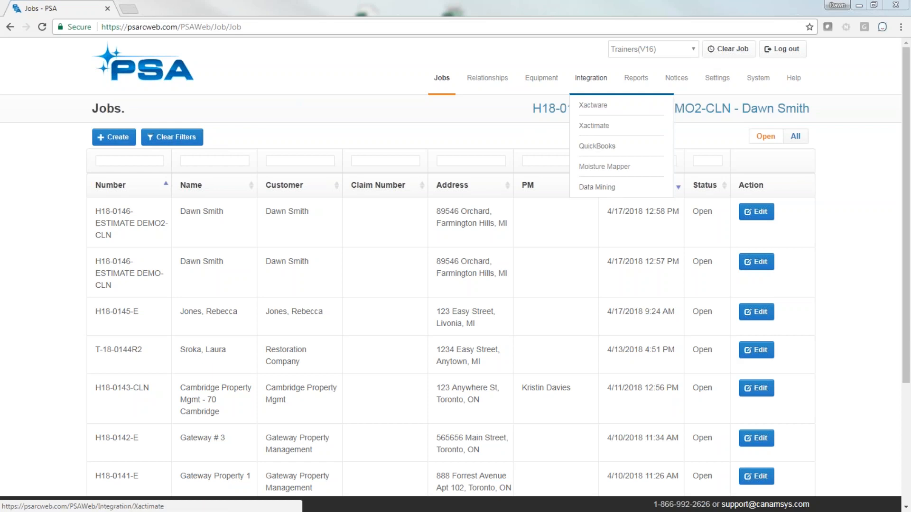
mouse_move(711, 80)
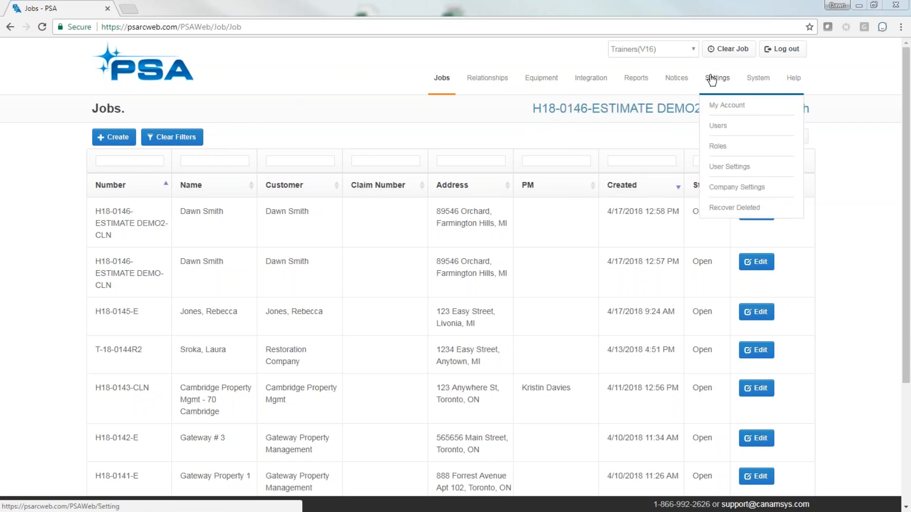
click(721, 147)
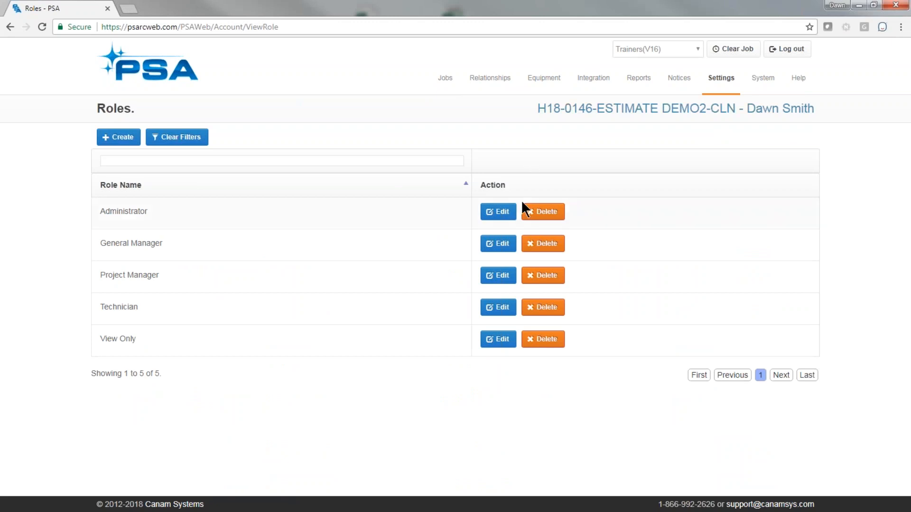
click(499, 212)
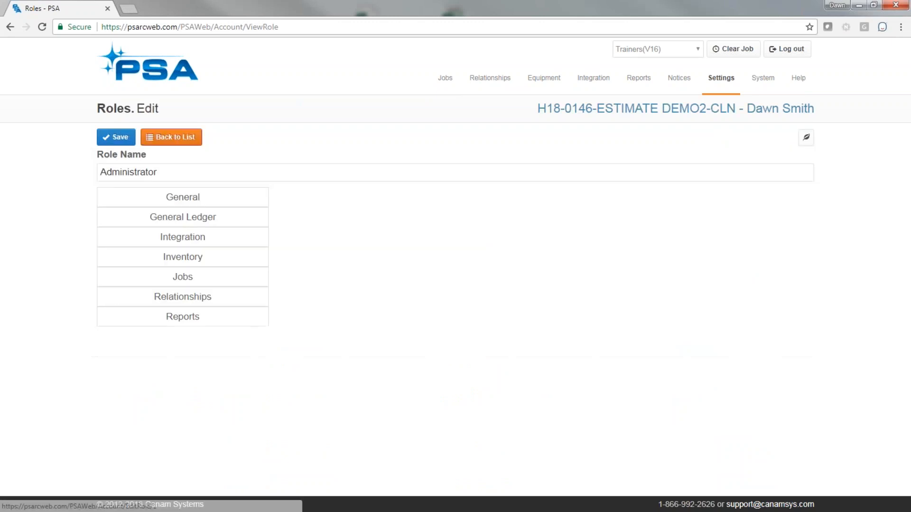
click(187, 242)
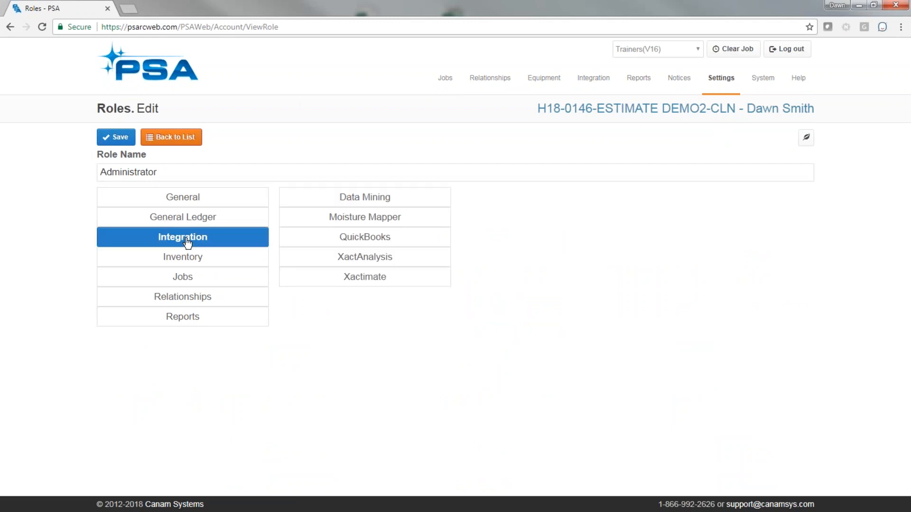
click(357, 204)
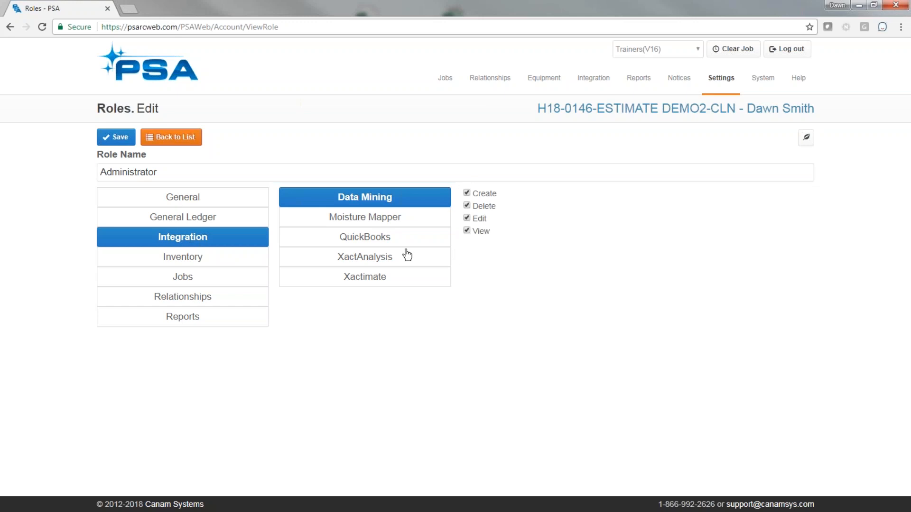
click(398, 260)
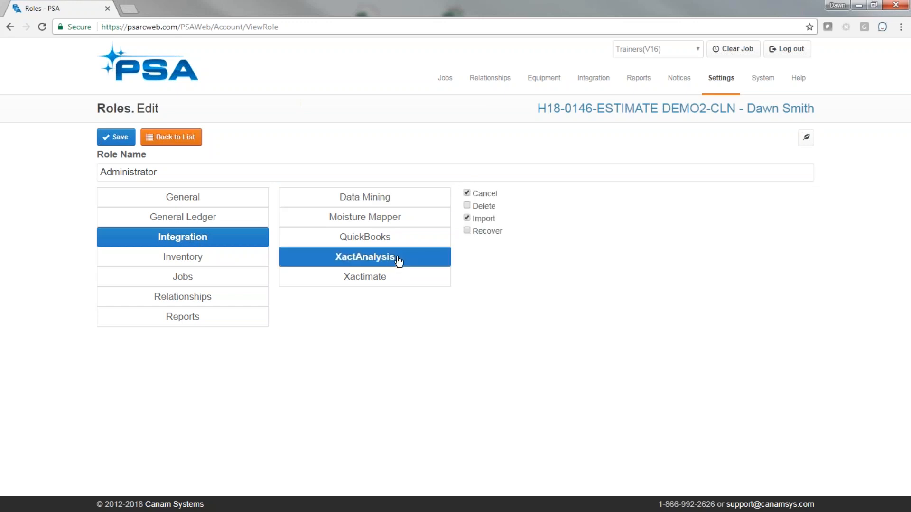
click(390, 198)
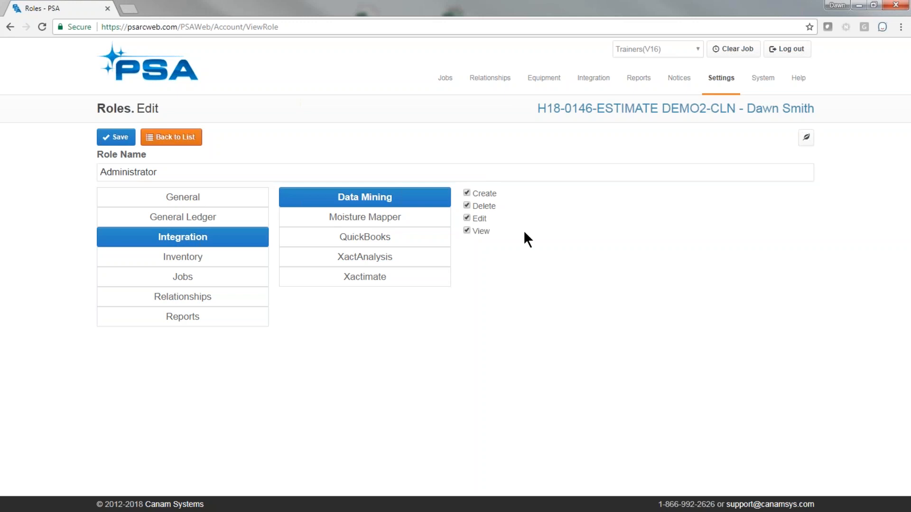
click(195, 138)
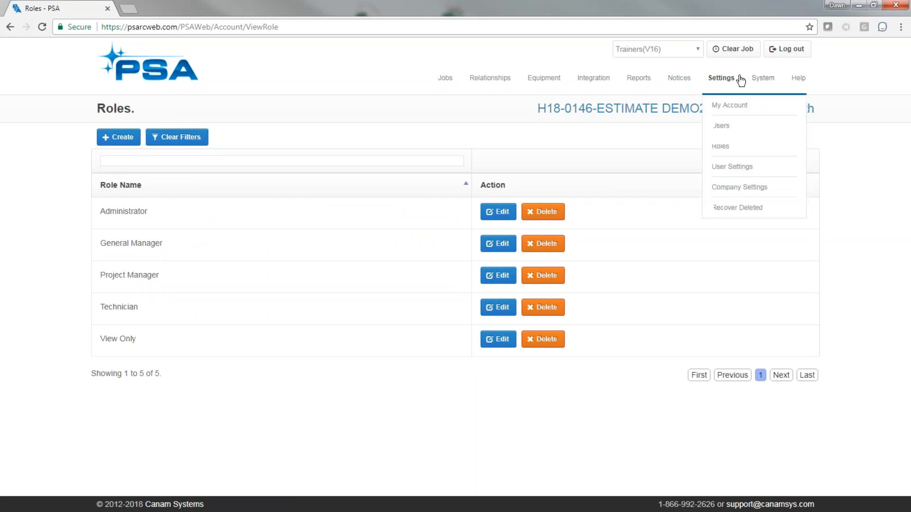
Step: Open Data Mining Setup from the Jobs section of the company settings
click(734, 189)
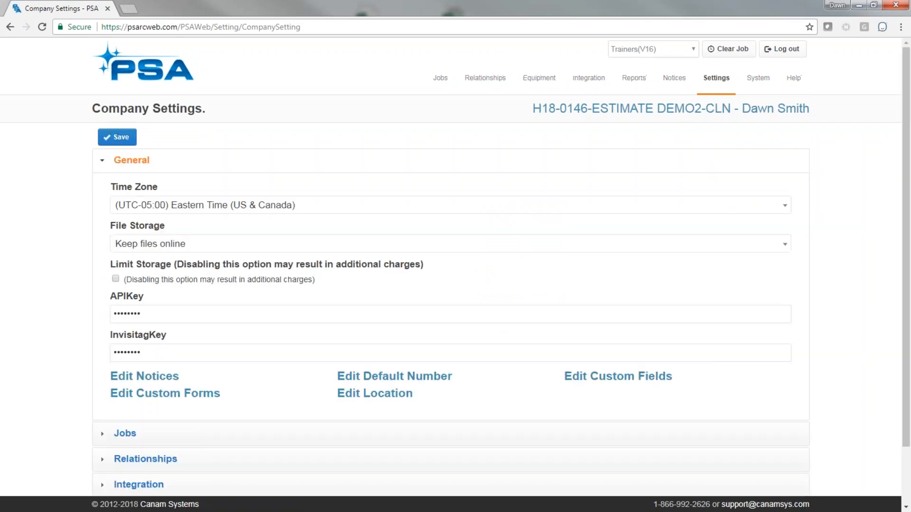
scroll(383, 280, down, 2)
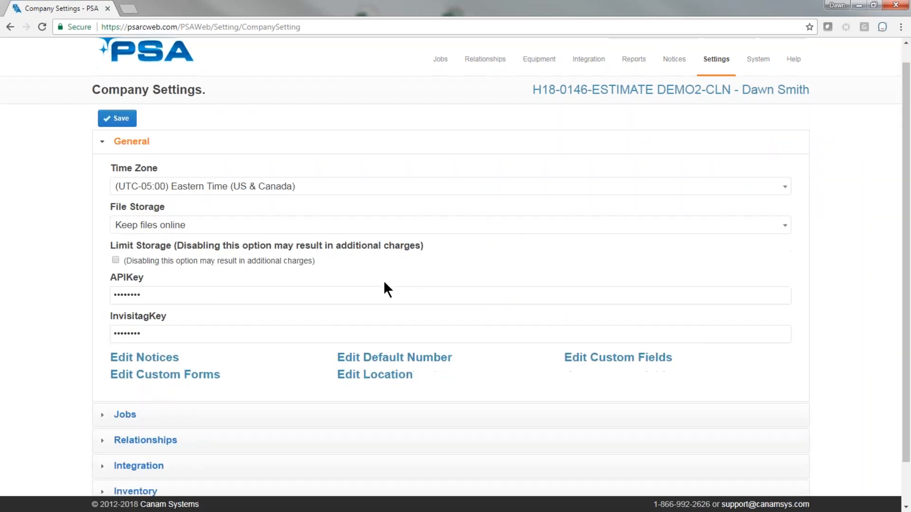
click(160, 366)
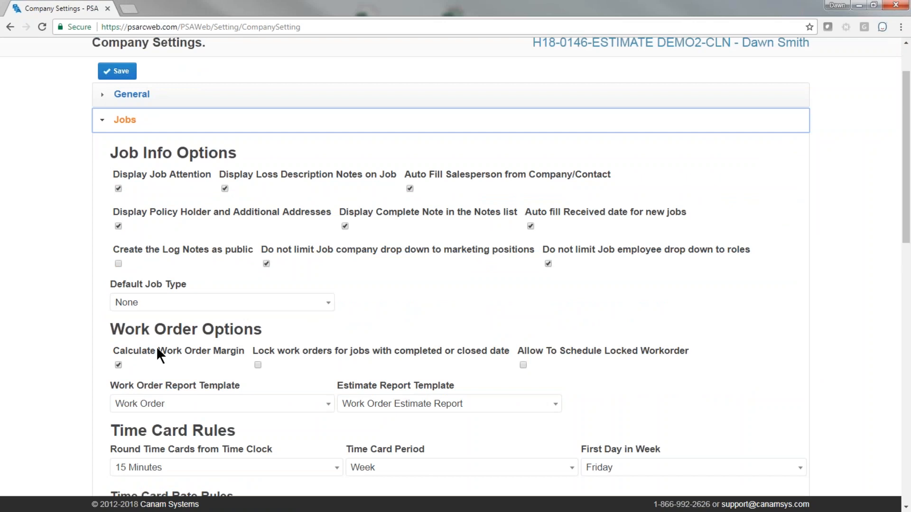
scroll(155, 346, down, 4)
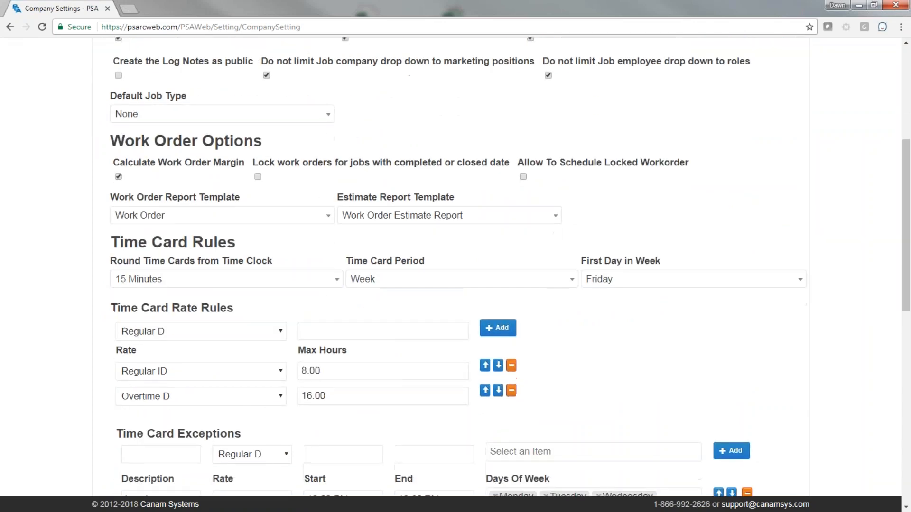
scroll(455, 266, down, 7)
scroll(456, 265, down, 2)
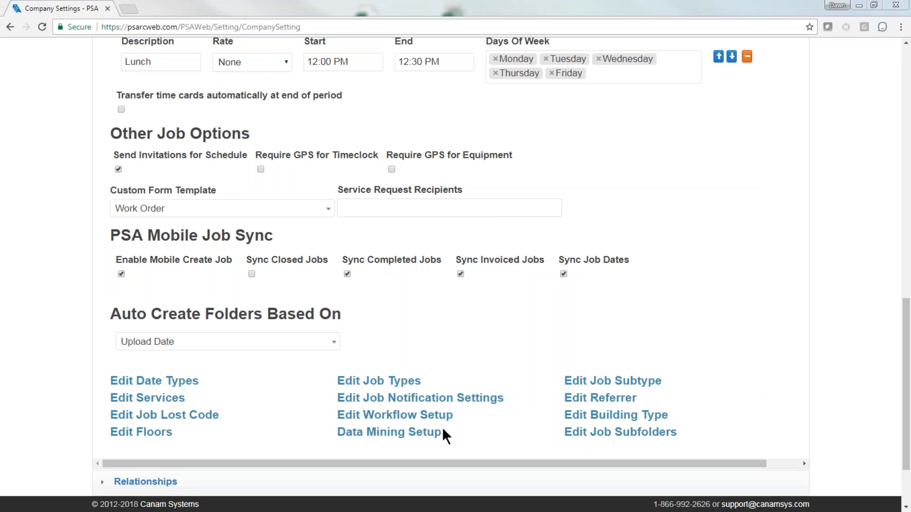
mouse_move(463, 425)
mouse_down()
mouse_move(356, 414)
mouse_move(329, 439)
mouse_move(343, 457)
mouse_up()
mouse_move(404, 454)
mouse_down()
mouse_move(459, 438)
mouse_move(462, 421)
mouse_up()
key(Escape)
click(387, 432)
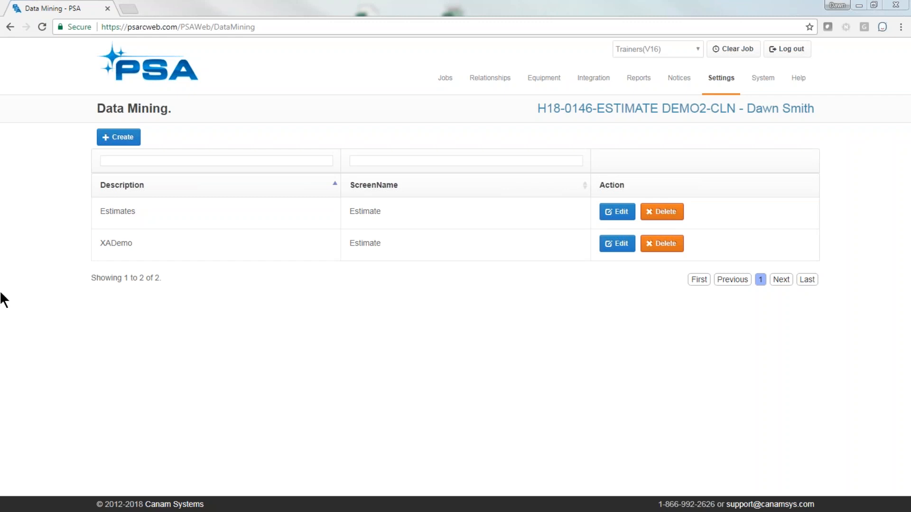
Step: Switch to the Xactimate estimate in the remote desktop, maximize it and show the project tools containing Send to Excel
key(alt+Tab)
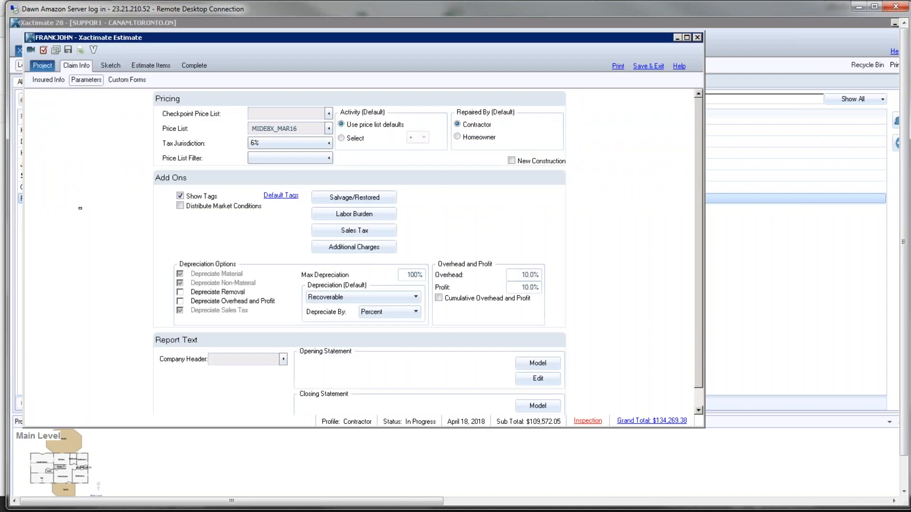
double_click(175, 44)
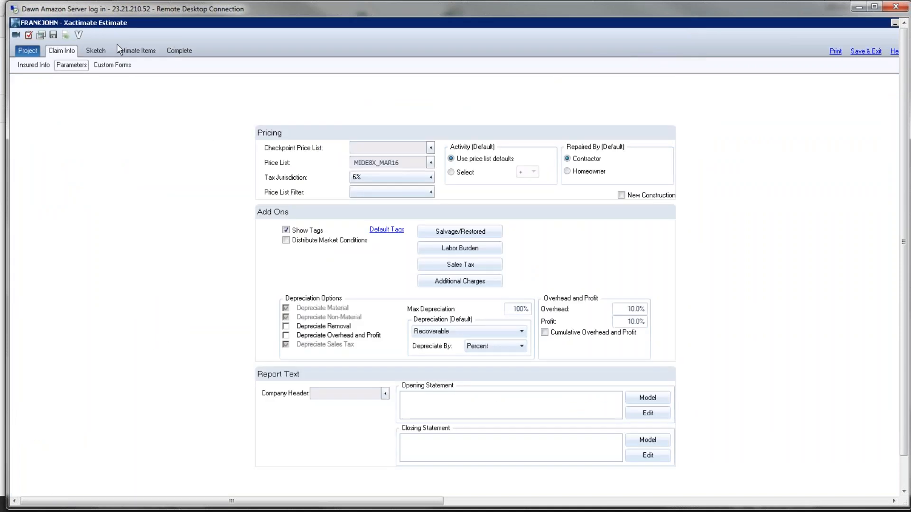
click(27, 51)
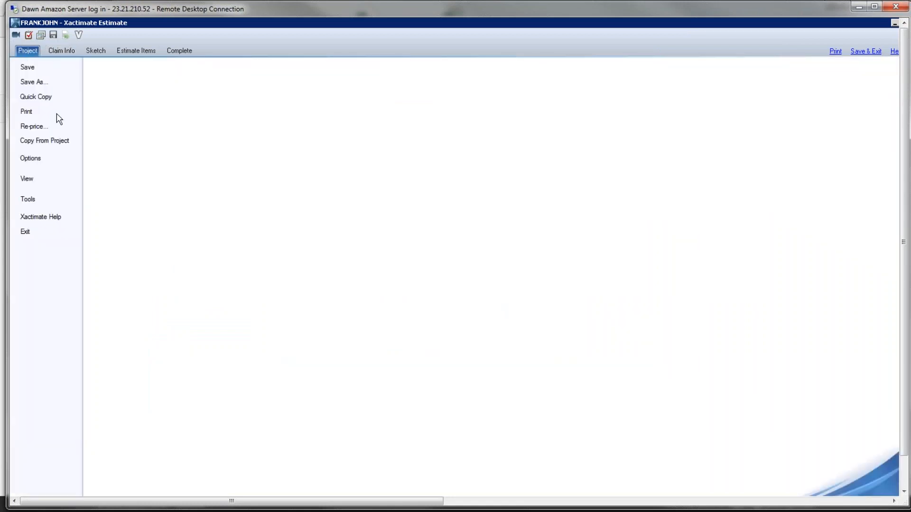
click(35, 200)
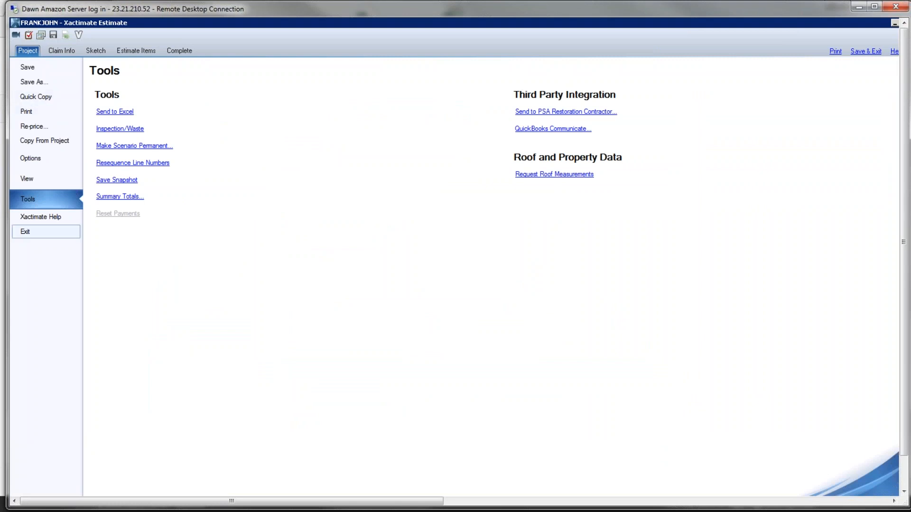
mouse_move(158, 101)
mouse_down()
mouse_move(95, 95)
mouse_move(85, 104)
mouse_move(162, 124)
mouse_move(166, 91)
mouse_move(113, 91)
mouse_up()
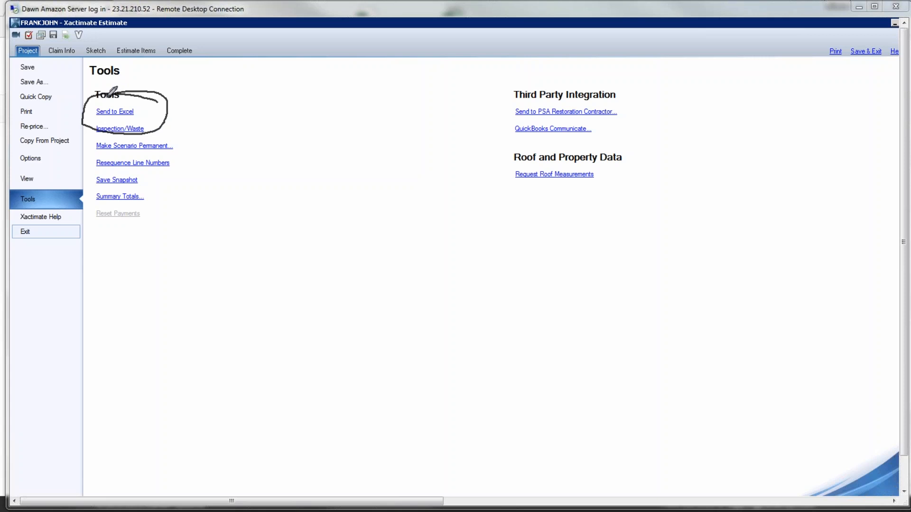
key(Escape)
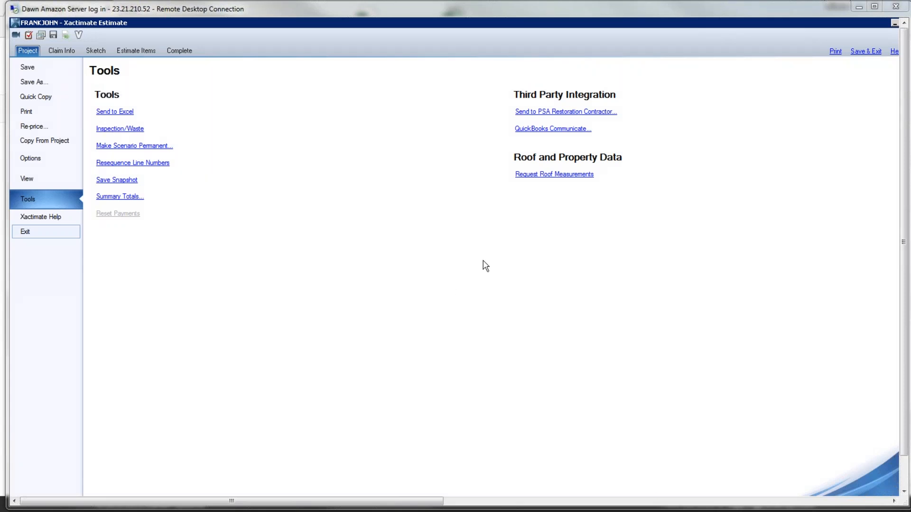
Step: Minimize the open windows, examine the exported estimate columns in XactDemo1.xlsx from the desktop, and close the workbook
click(858, 8)
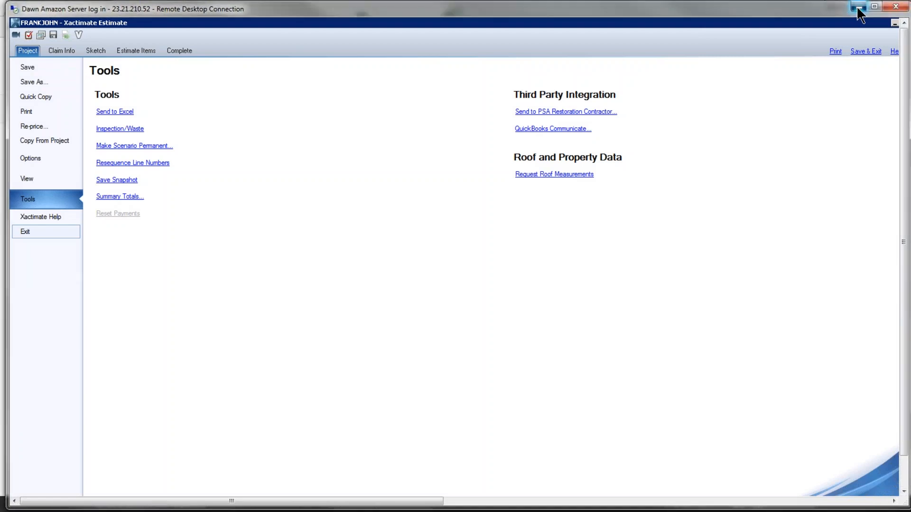
click(858, 7)
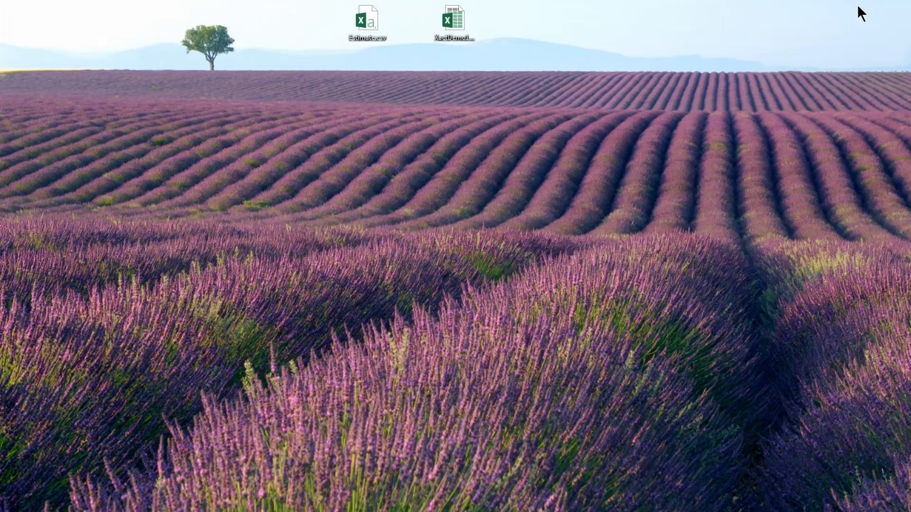
double_click(460, 22)
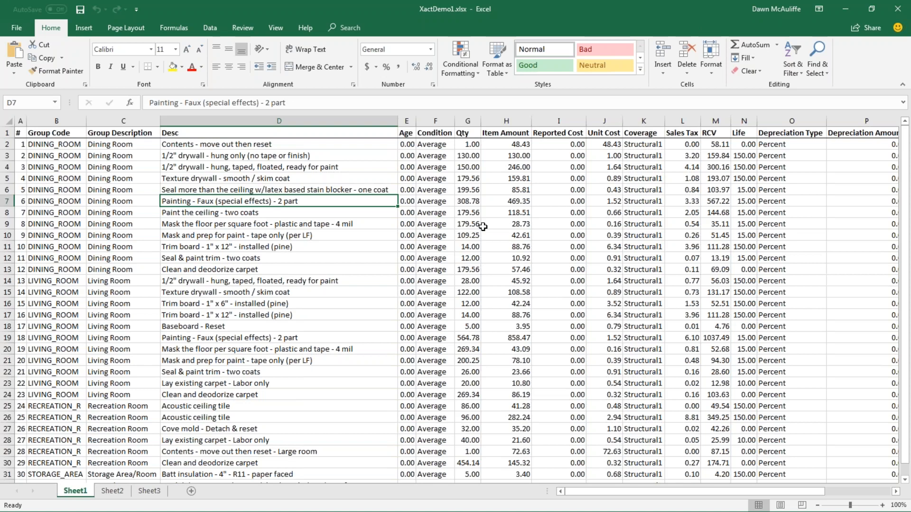
click(900, 11)
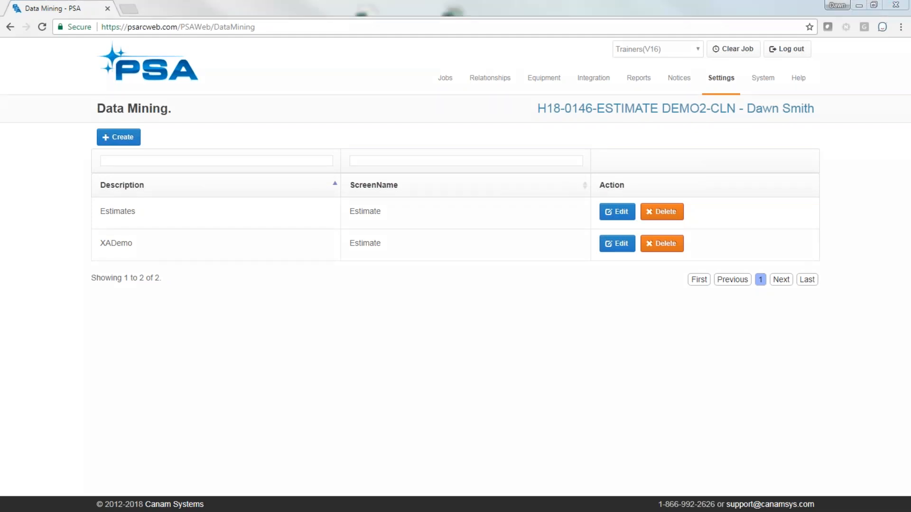
mouse_move(148, 114)
mouse_down()
mouse_move(105, 107)
mouse_move(89, 160)
mouse_move(163, 157)
mouse_move(162, 101)
mouse_move(88, 101)
mouse_move(77, 153)
mouse_move(169, 151)
mouse_move(66, 124)
mouse_up()
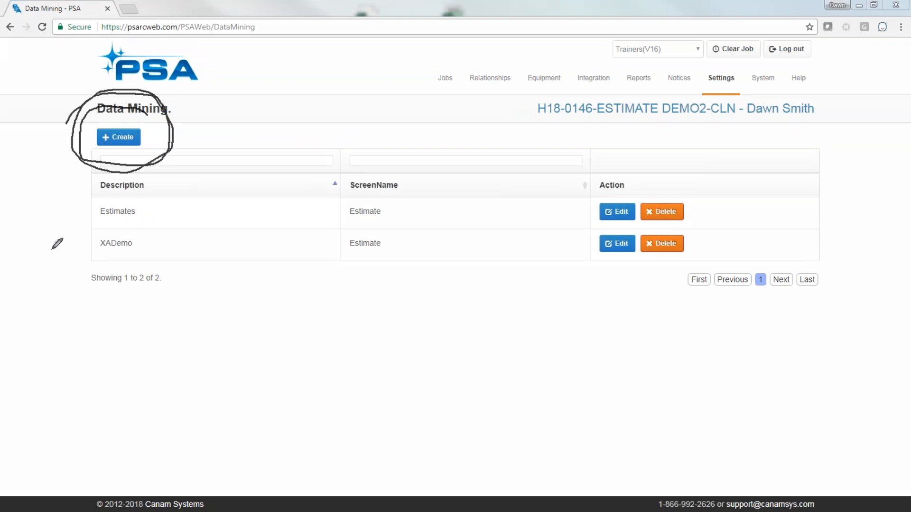
key(Escape)
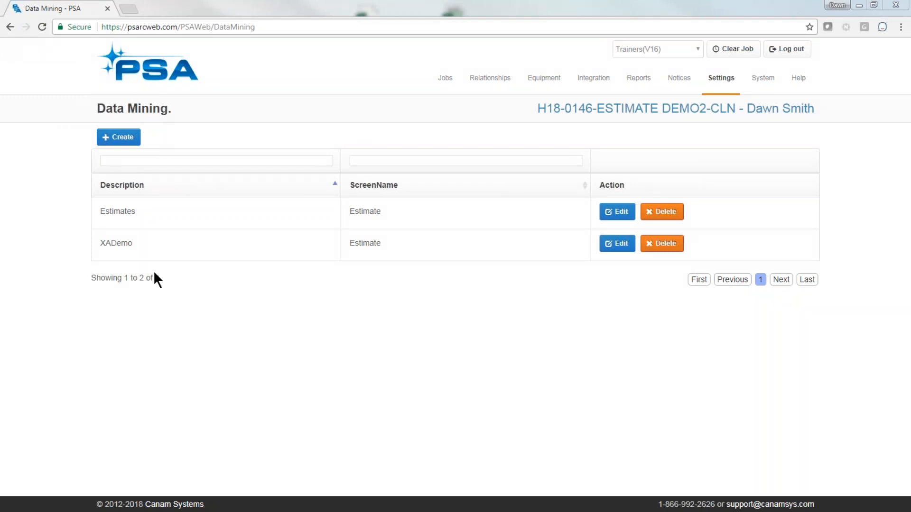
key(ctrl+2)
mouse_move(153, 244)
mouse_down()
mouse_move(89, 225)
mouse_move(59, 263)
mouse_move(140, 280)
mouse_move(155, 230)
mouse_up()
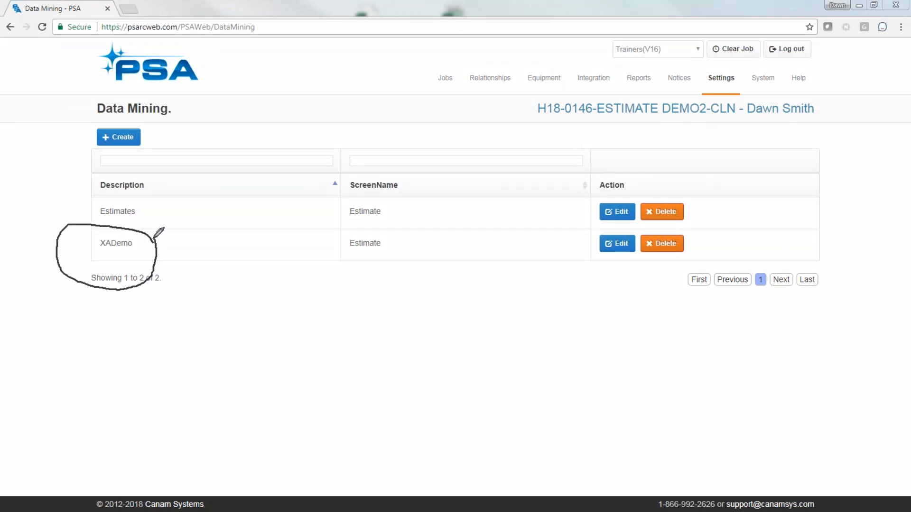
key(Escape)
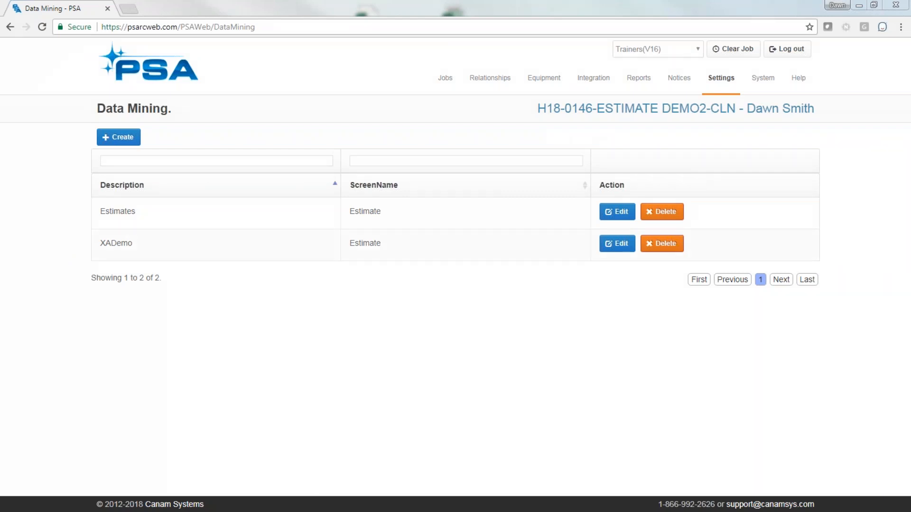
Step: Open the XADemo data mining template and review how its file columns are mapped to PSA data fields
click(620, 245)
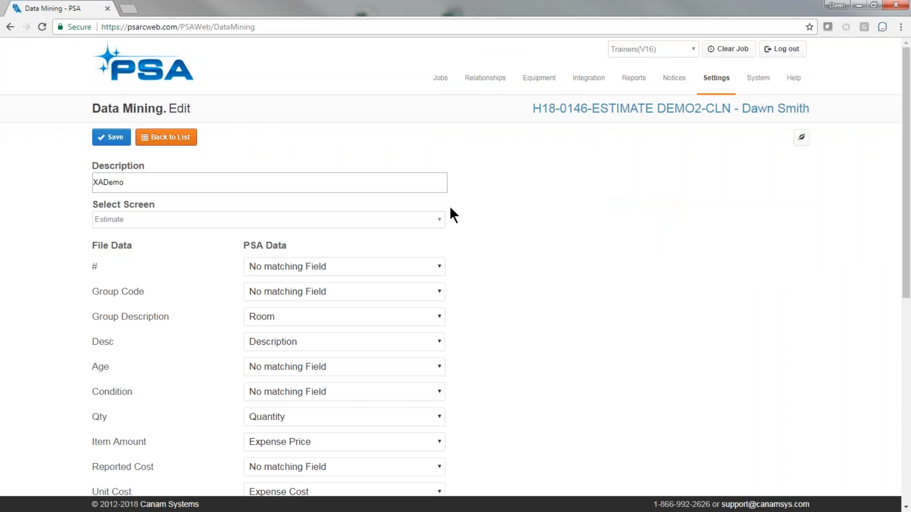
click(176, 141)
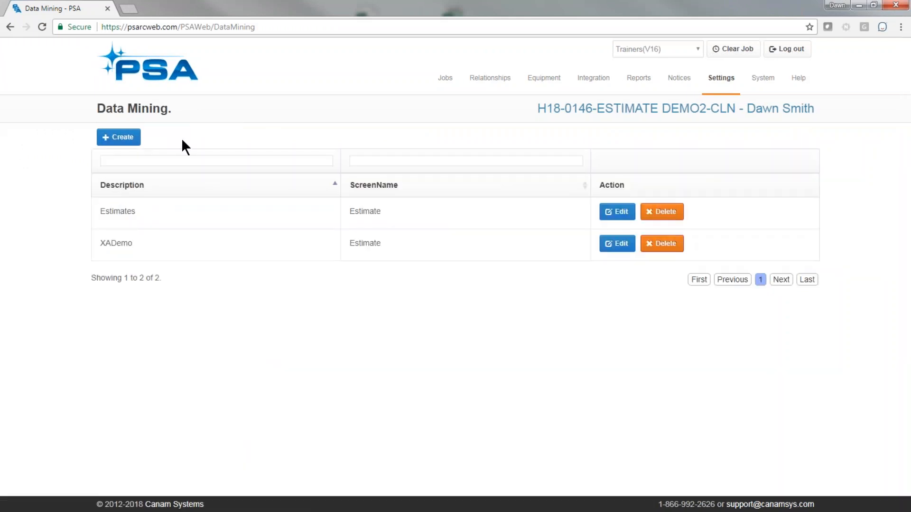
click(613, 247)
scroll(571, 252, down, 1)
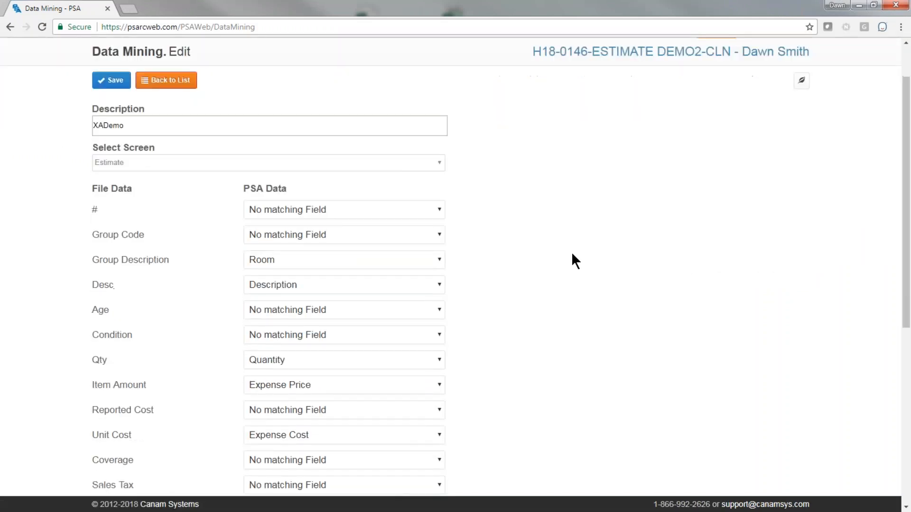
scroll(572, 255, up, 1)
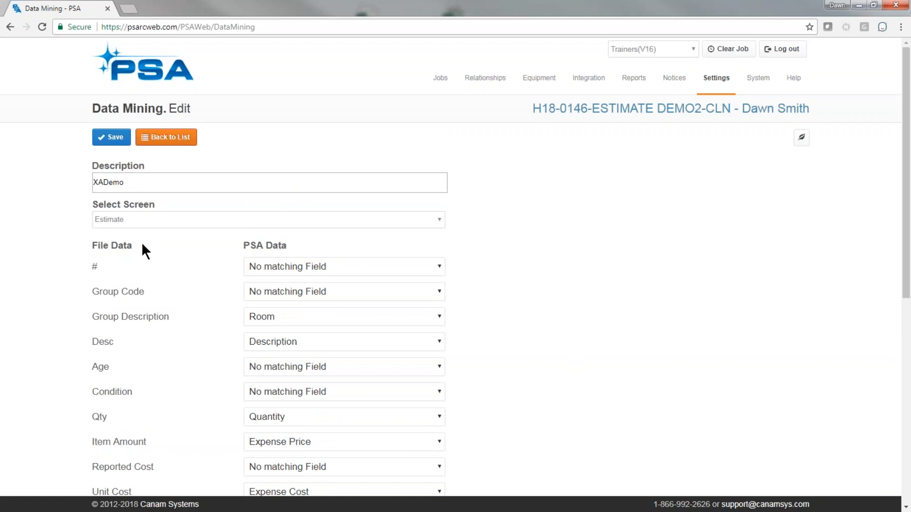
scroll(143, 244, down, 1)
scroll(142, 245, down, 3)
scroll(142, 245, down, 3)
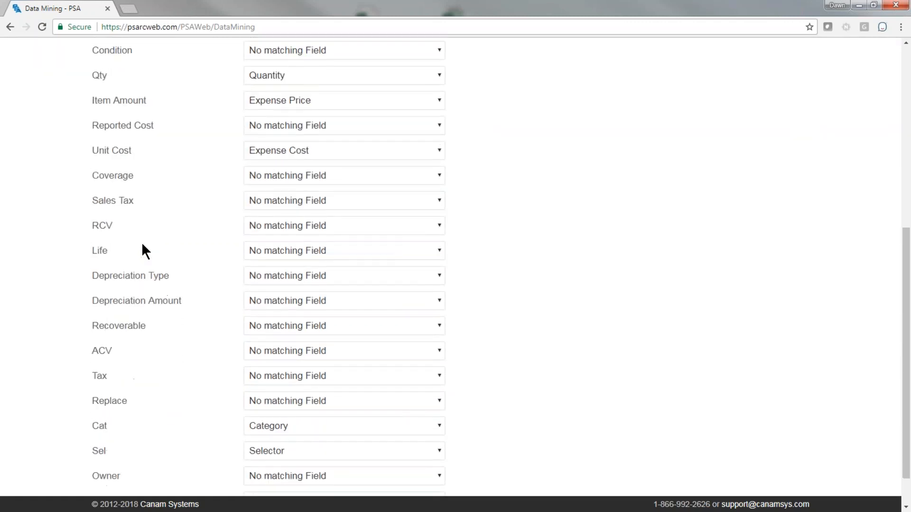
scroll(142, 247, up, 7)
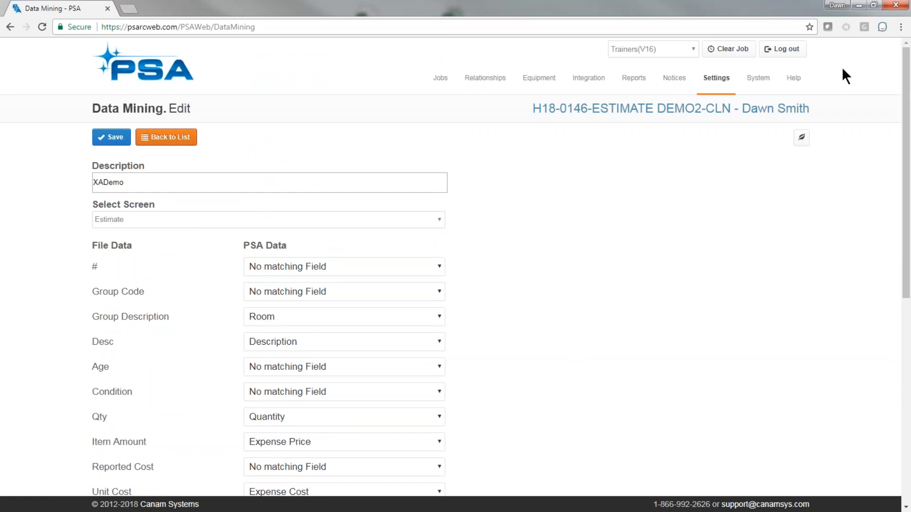
Step: Open XactDemo1.xlsx from the desktop, compare its column headings with the template's File Data list, and restore the browser to full size
click(860, 7)
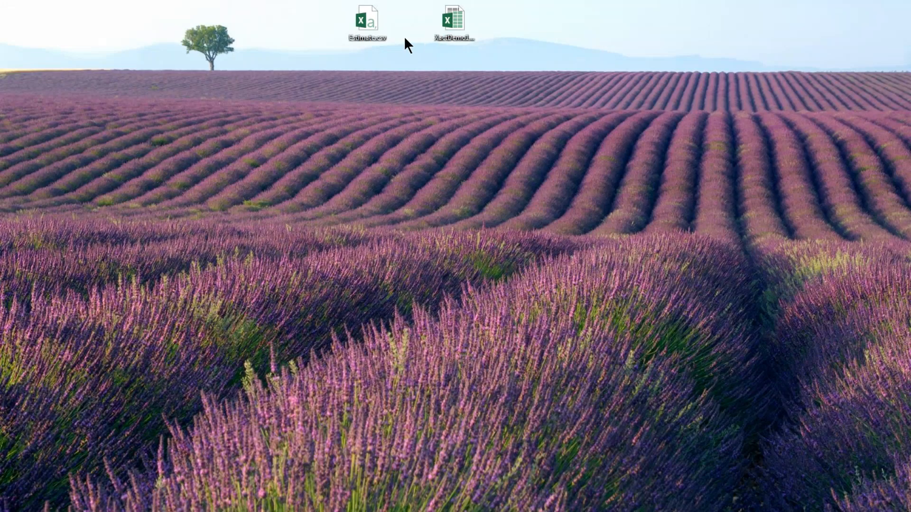
double_click(455, 26)
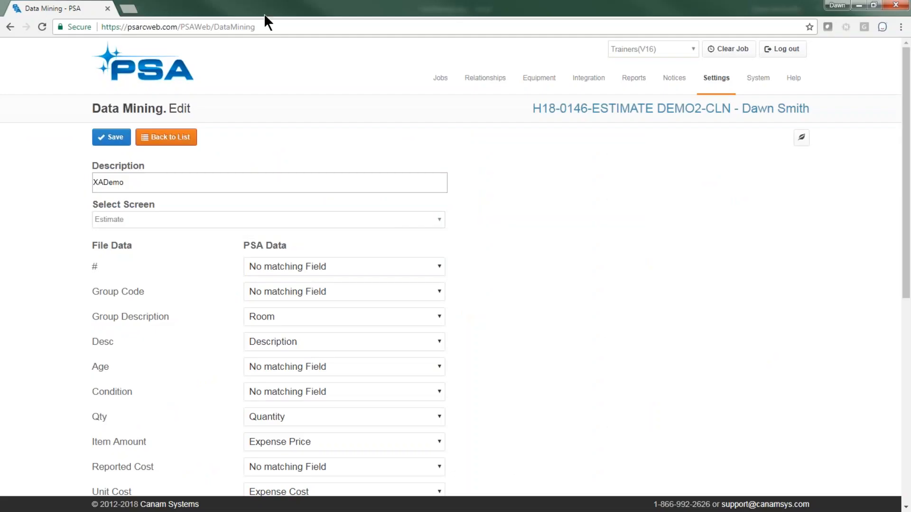
drag(263, 13, 276, 166)
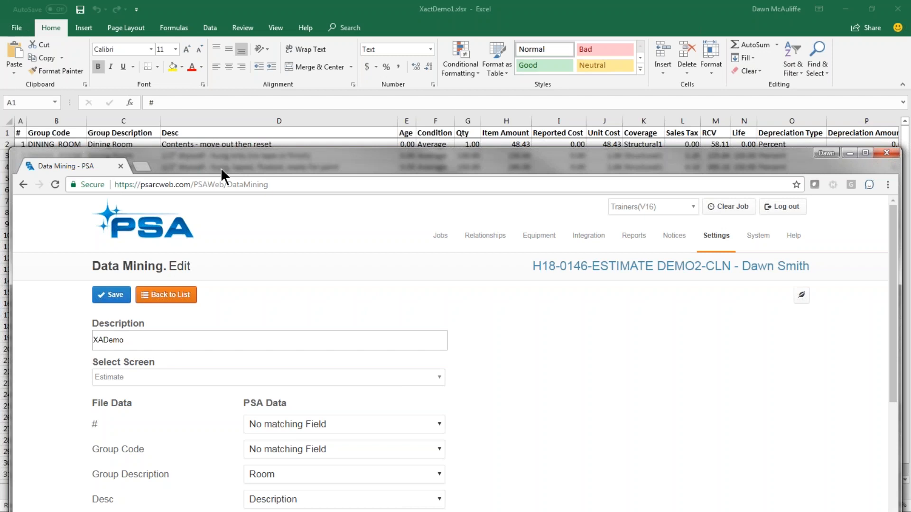
double_click(237, 166)
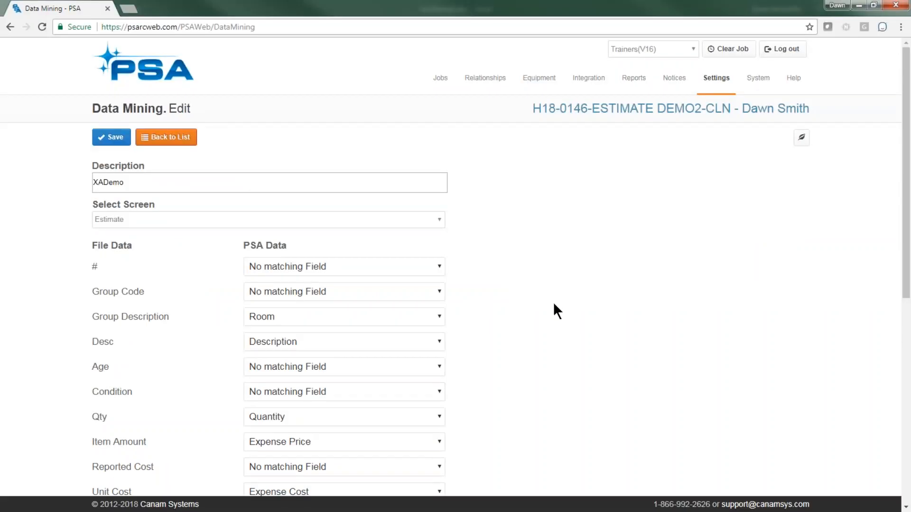
Step: Examine the PSA data fields available for mapping the # column, leaving the mapping as it is
scroll(554, 305, down, 2)
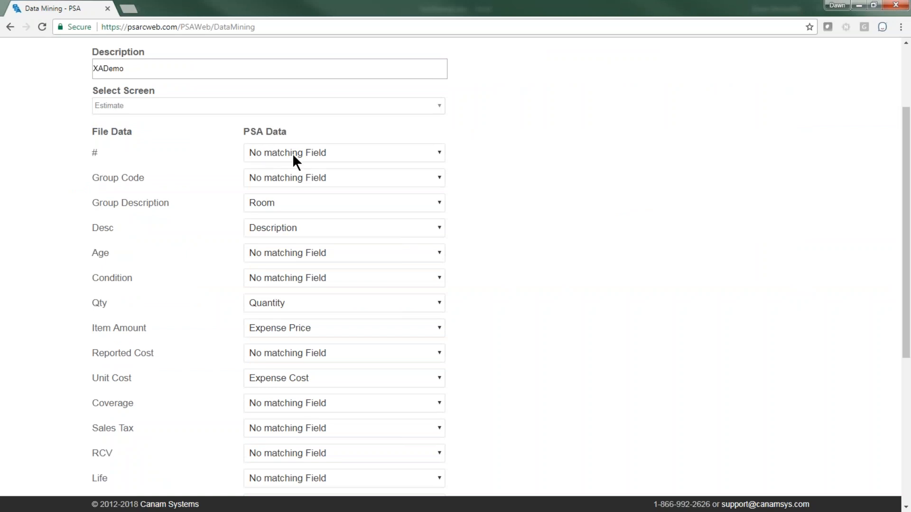
click(436, 154)
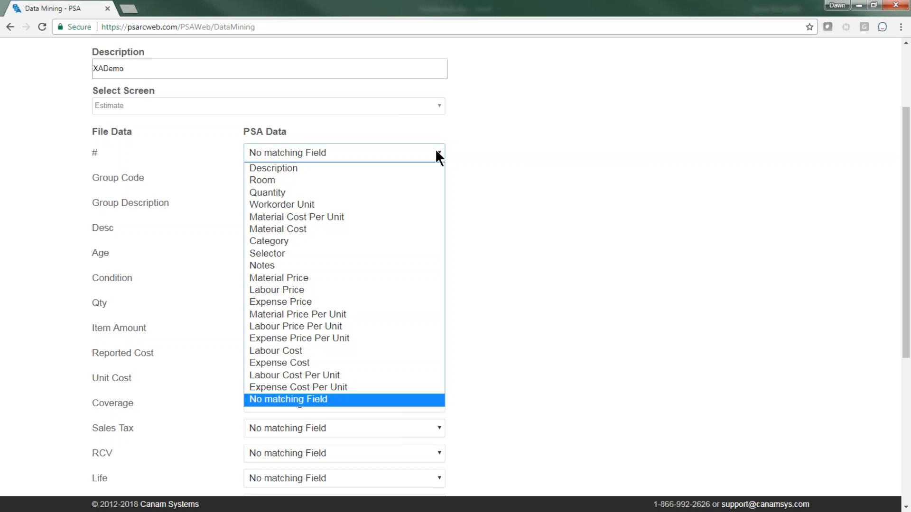
click(552, 159)
scroll(553, 158, up, 3)
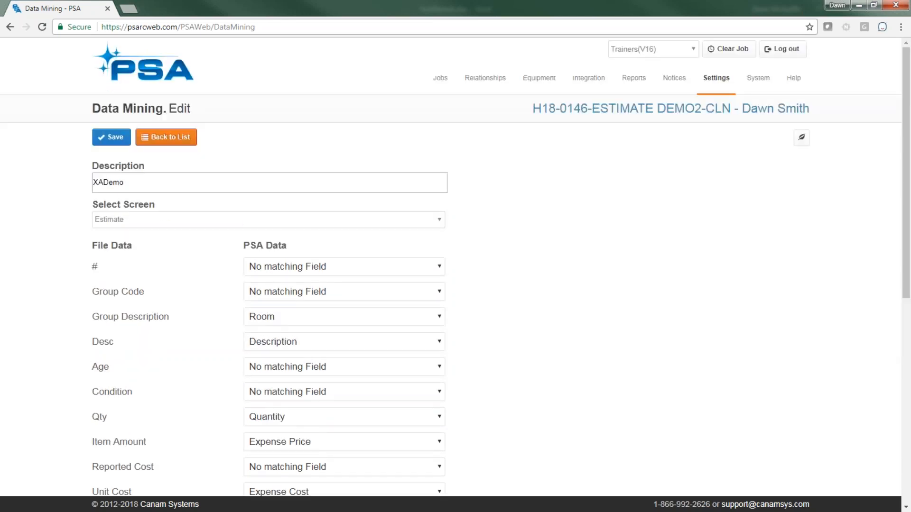
Step: Open the current job in a separate browser tab and go to its work orders
right_click(591, 108)
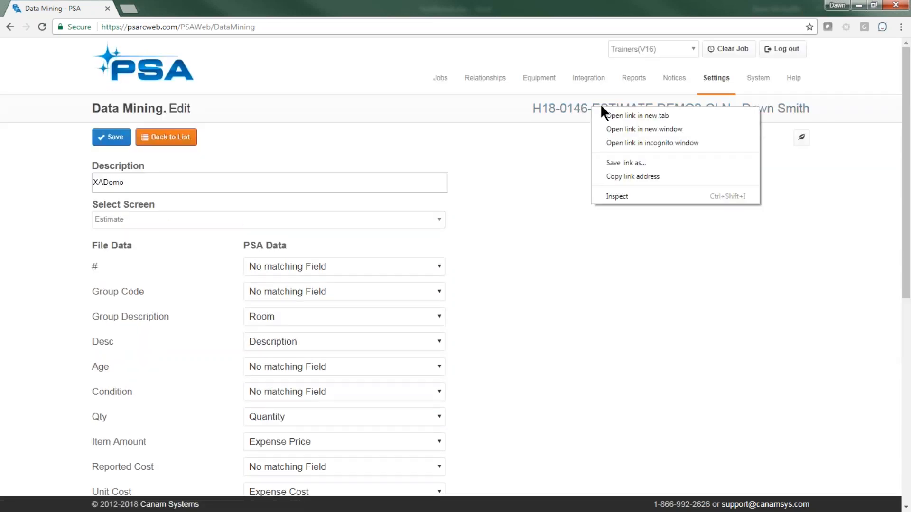
click(627, 115)
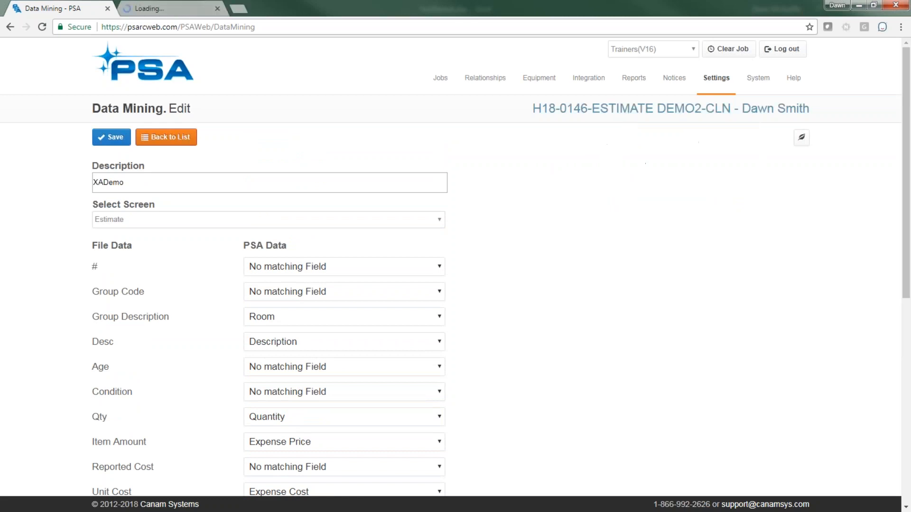
click(184, 9)
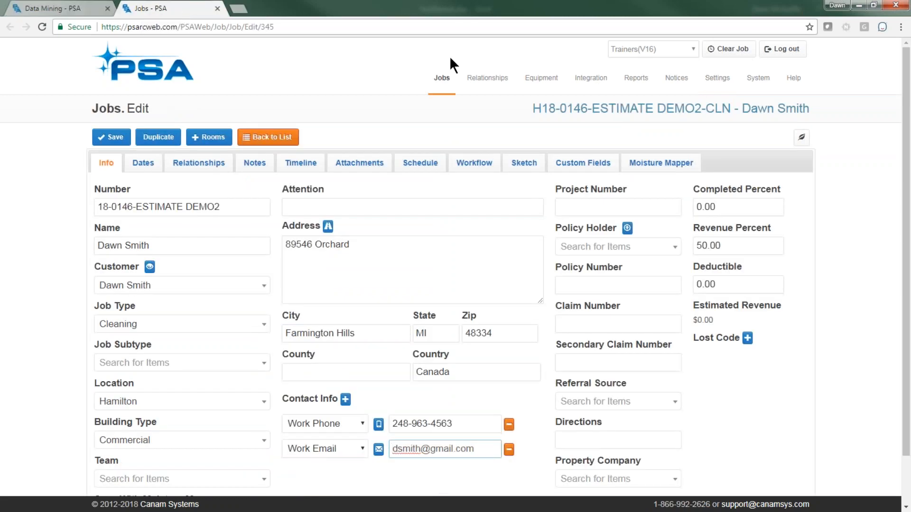
mouse_move(439, 76)
click(470, 167)
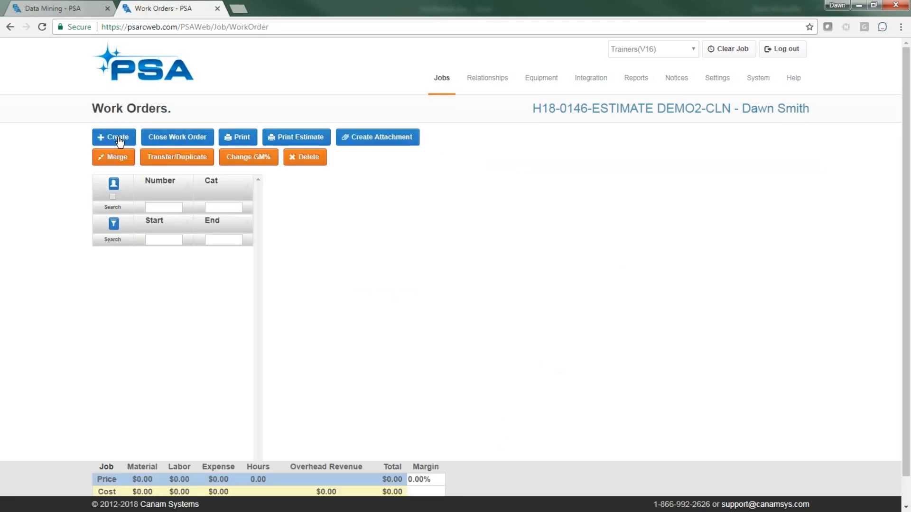
Step: Create a work order with one new line item and expand the item's details to show its fields
click(119, 141)
click(409, 263)
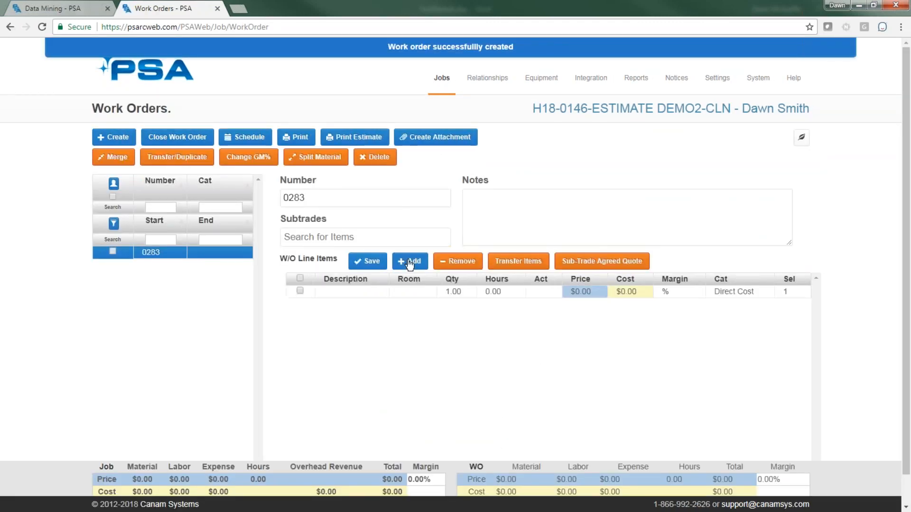
click(386, 291)
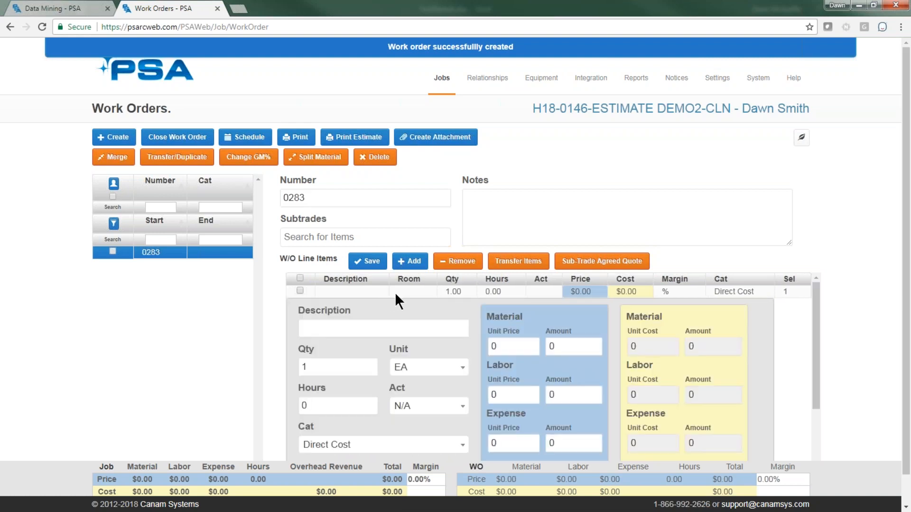
scroll(395, 293, down, 3)
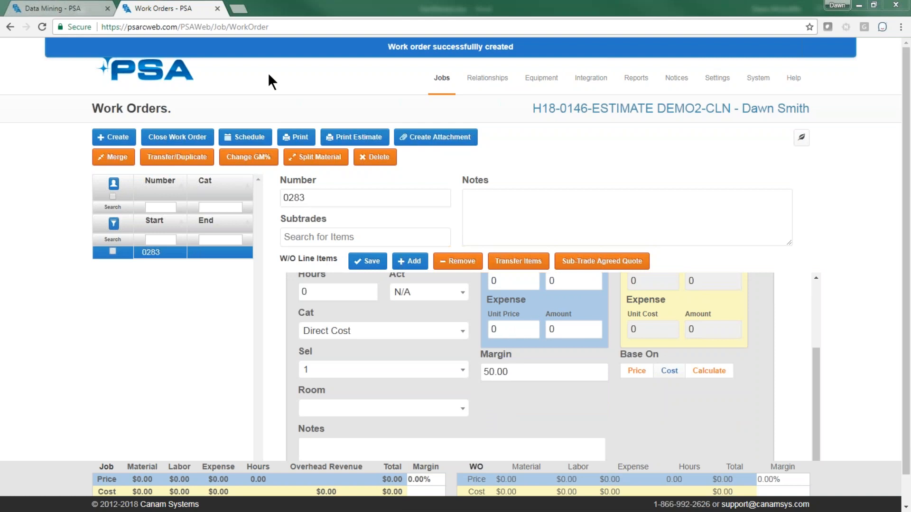
Step: Return to the XADemo template, examine the PSA field choices for the # column, and review the mapping through Note 1
click(78, 13)
click(376, 266)
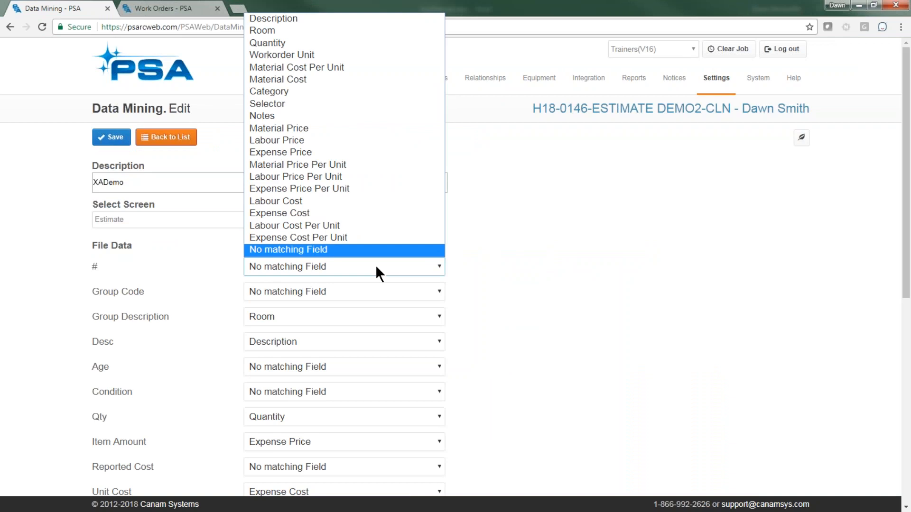
click(374, 265)
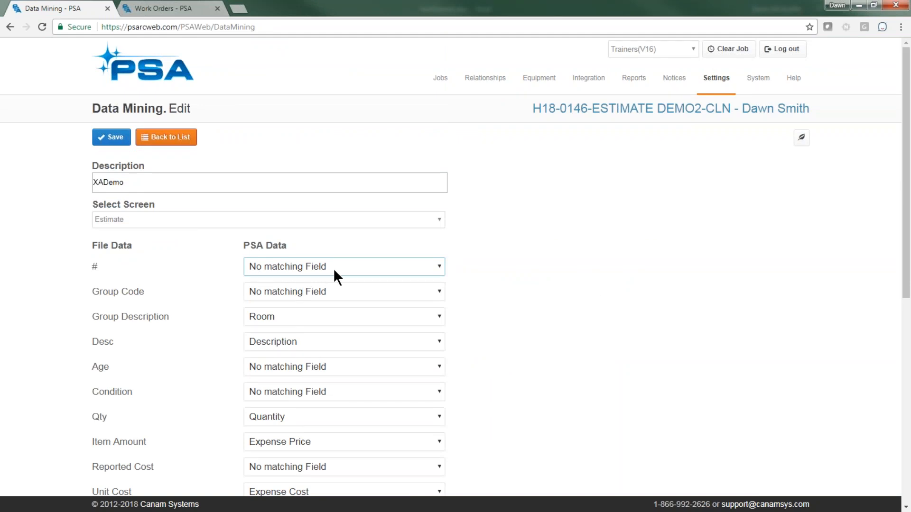
click(514, 281)
scroll(473, 320, down, 1)
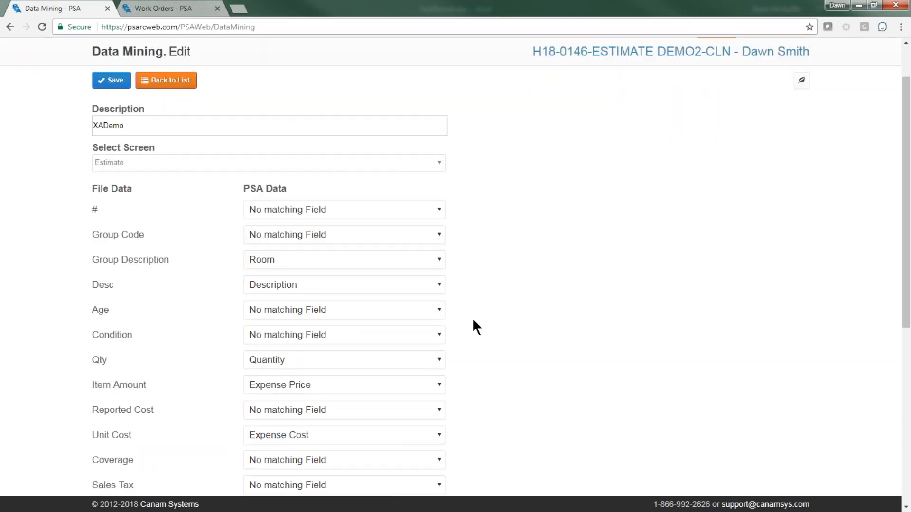
scroll(472, 321, down, 2)
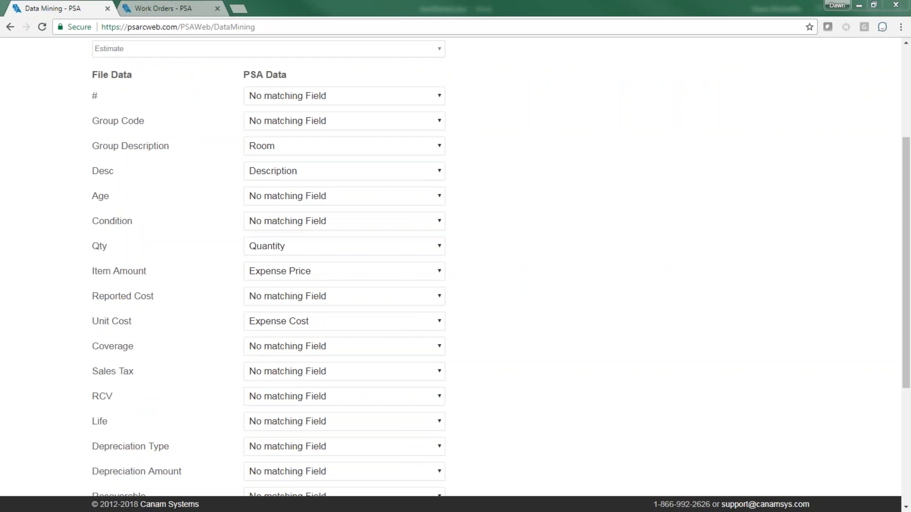
scroll(560, 387, down, 4)
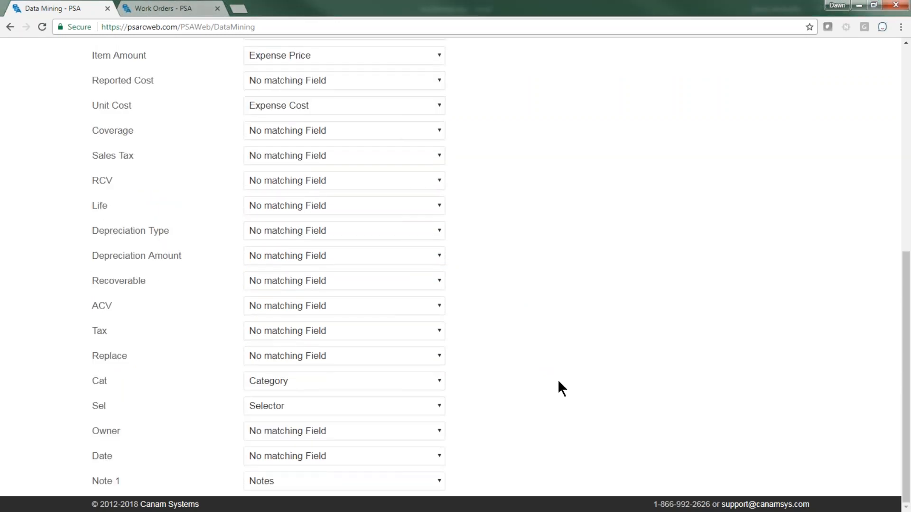
scroll(558, 382, up, 7)
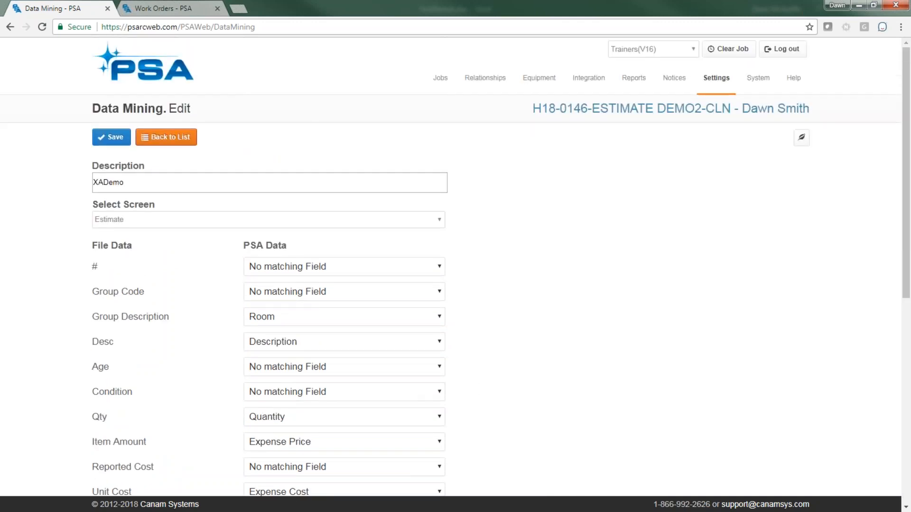
Step: Leave the XADemo template and view the Data Mining upload page used for integration
click(162, 137)
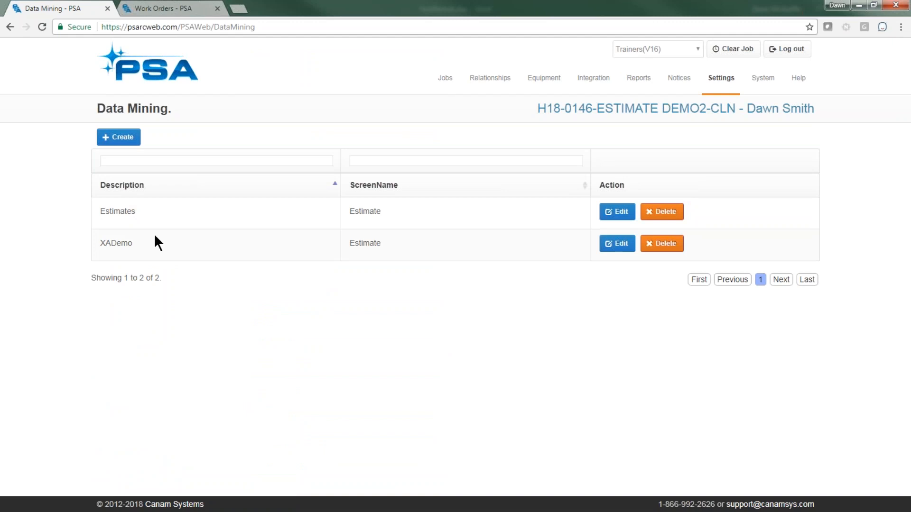
mouse_move(600, 77)
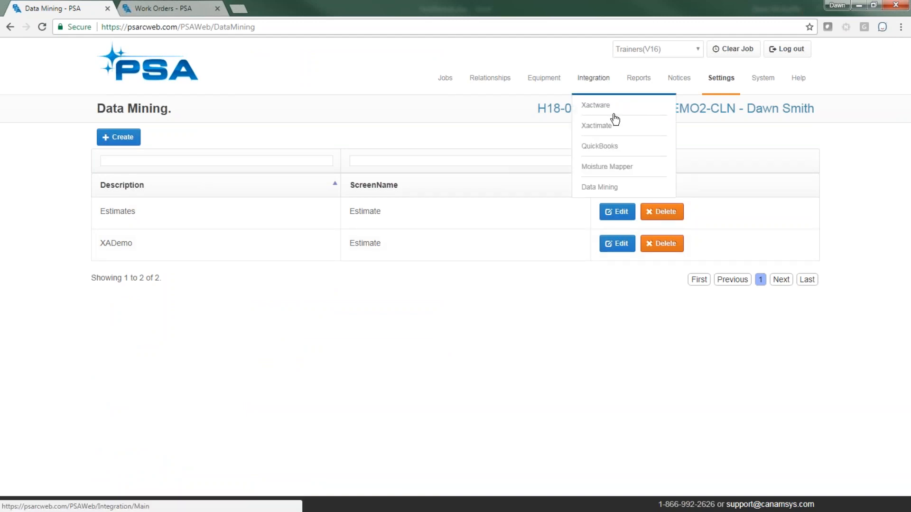
click(605, 191)
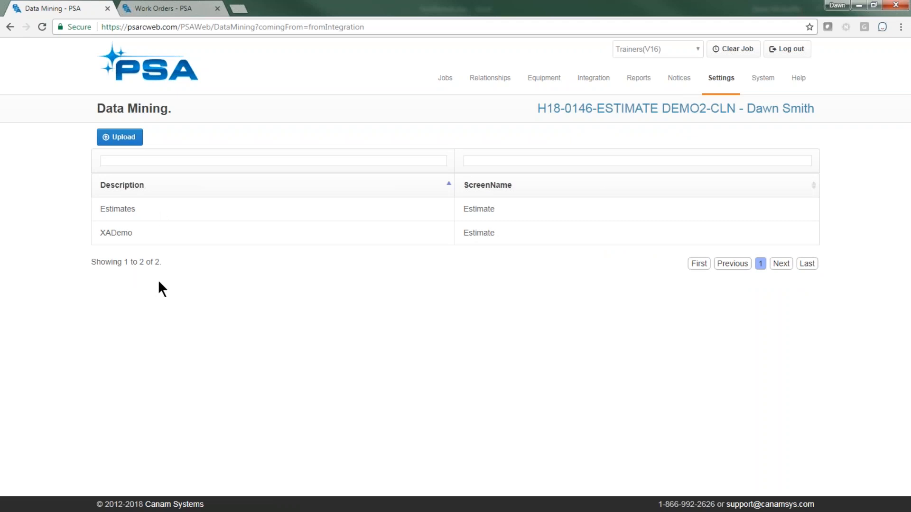
Step: Reopen Data Mining Setup from the Jobs section of the company settings
click(721, 78)
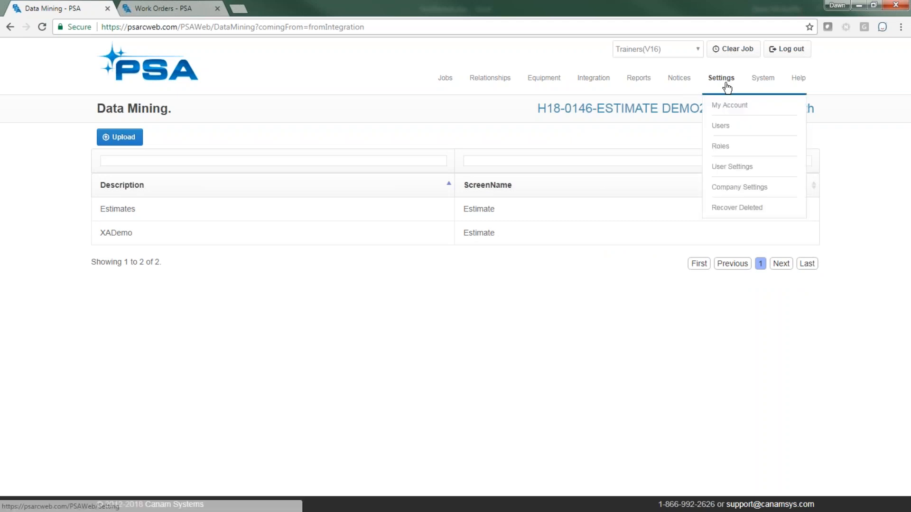
click(749, 189)
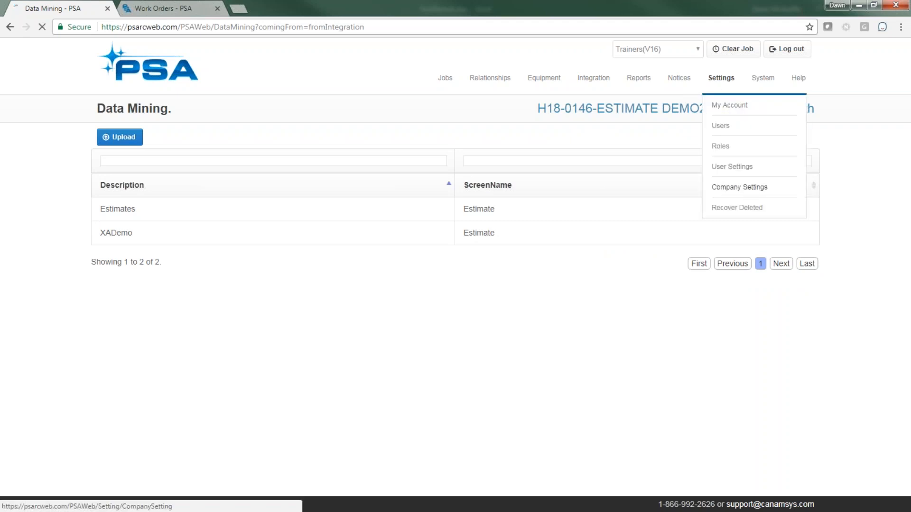
scroll(441, 304, down, 2)
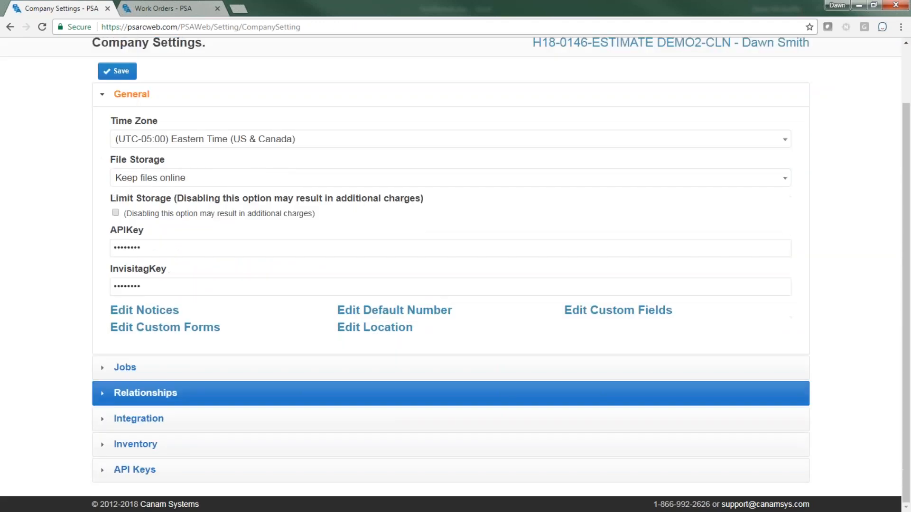
click(251, 371)
scroll(455, 266, down, 15)
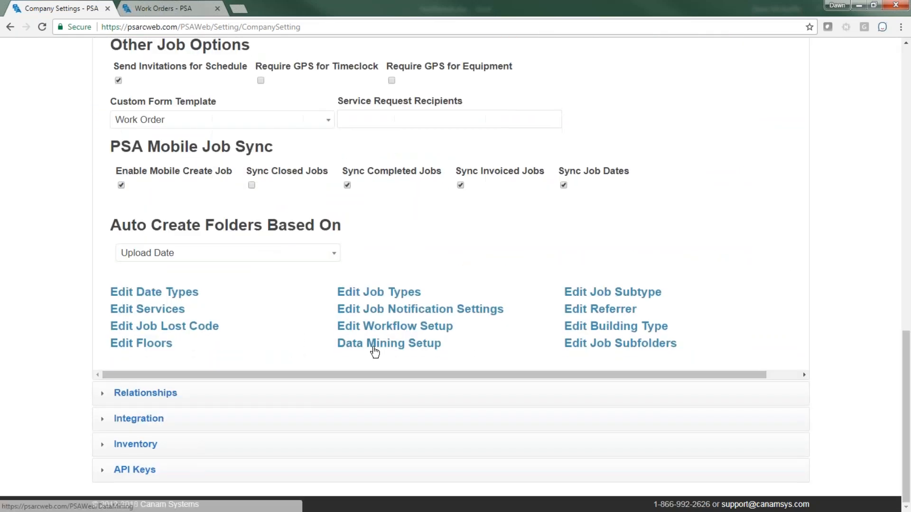
click(375, 351)
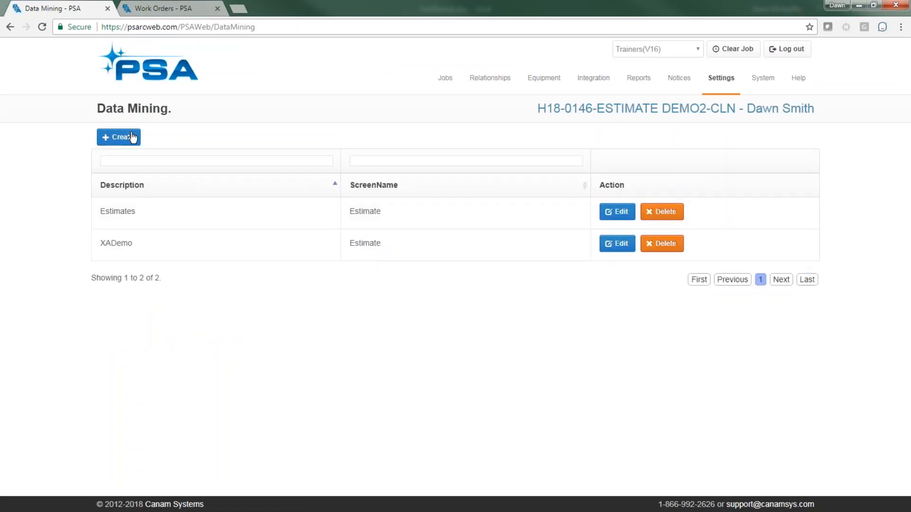
Step: Start a new data mining template from XactDemo1.xlsx on the desktop and load its columns as mappable fields
click(128, 139)
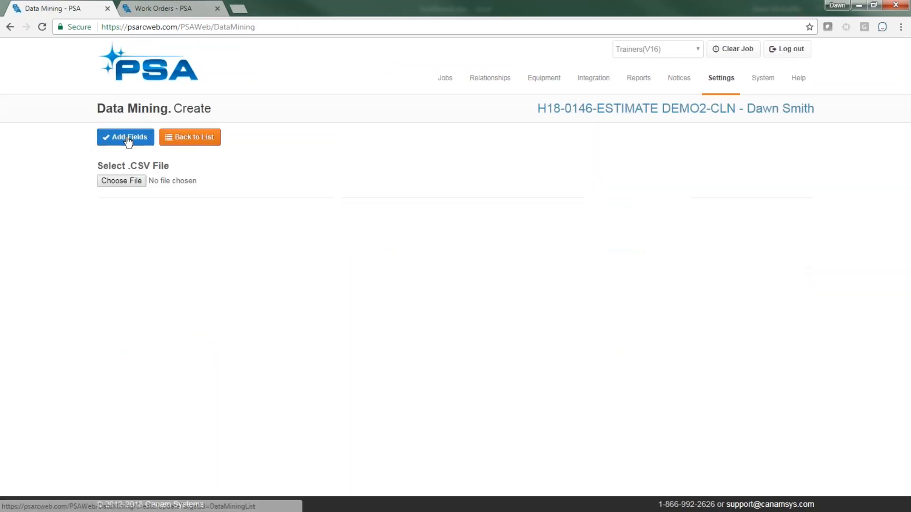
click(130, 183)
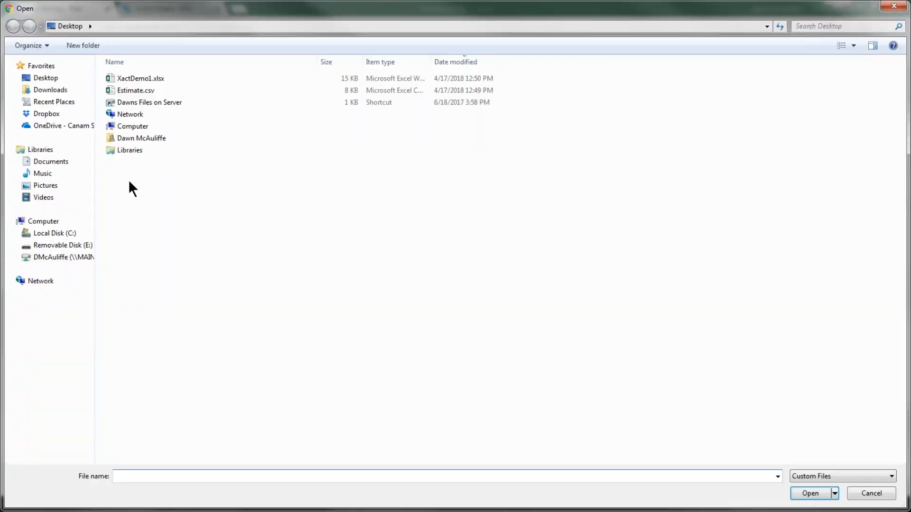
double_click(151, 77)
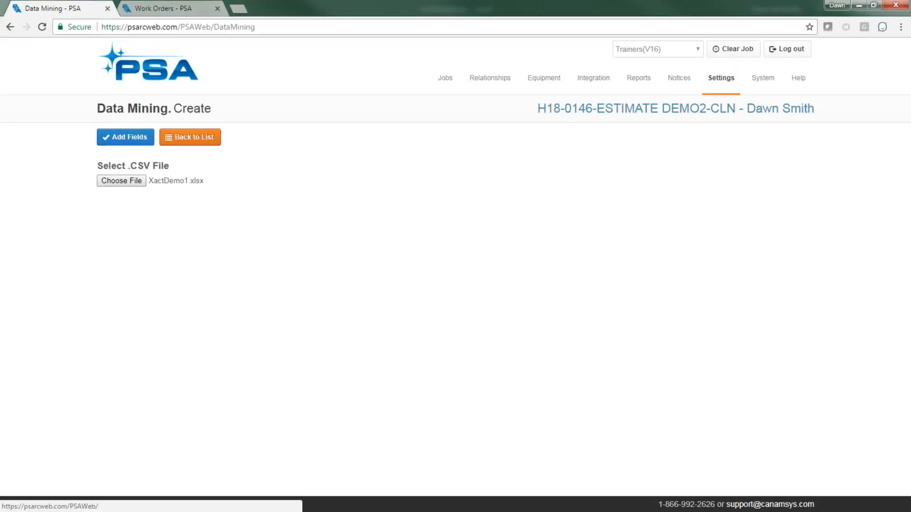
click(123, 142)
click(124, 142)
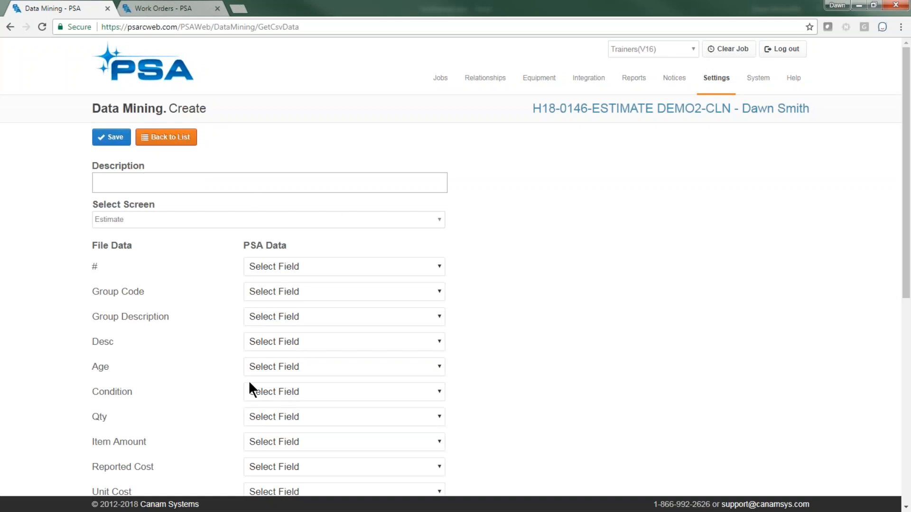
Step: Review the unmapped file columns in the new template and check the PSA field choices for the # column
scroll(249, 384, down, 3)
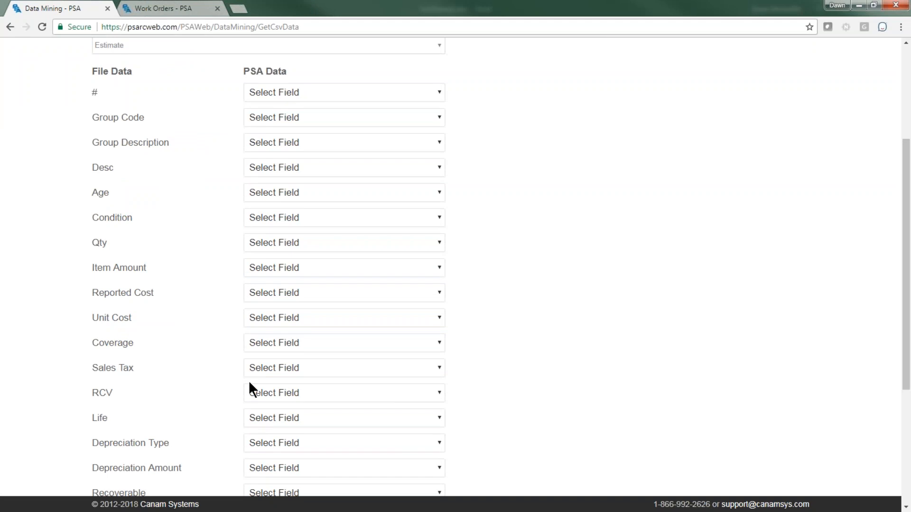
scroll(249, 381, up, 3)
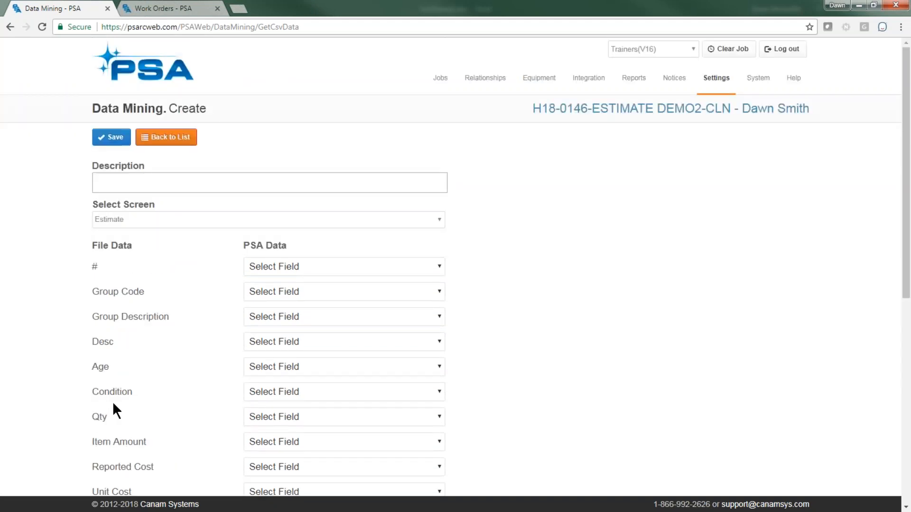
click(311, 261)
click(311, 261)
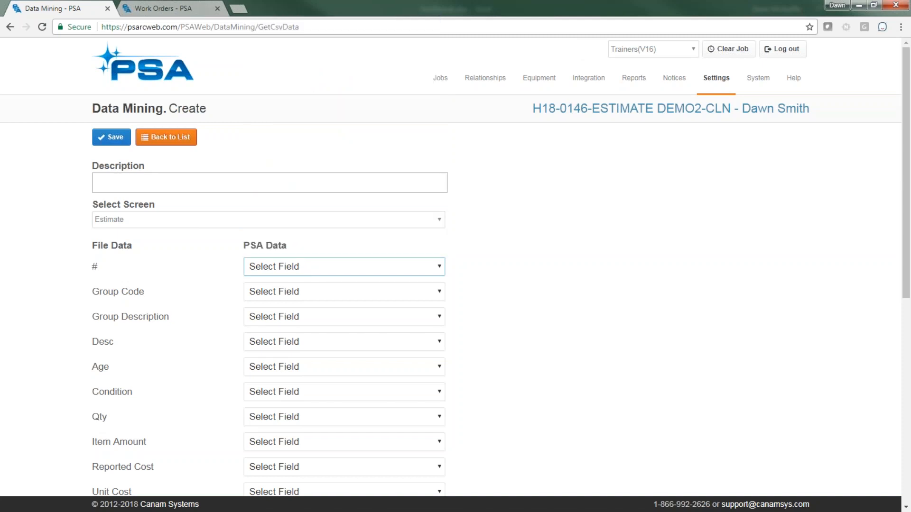
Step: Leave the new template without saving and open the Data Mining upload form used for integration
click(166, 137)
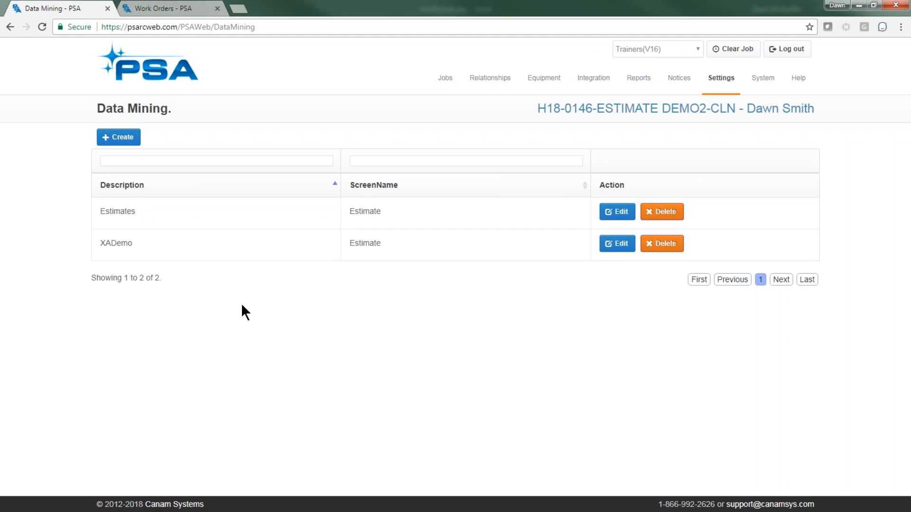
mouse_move(593, 80)
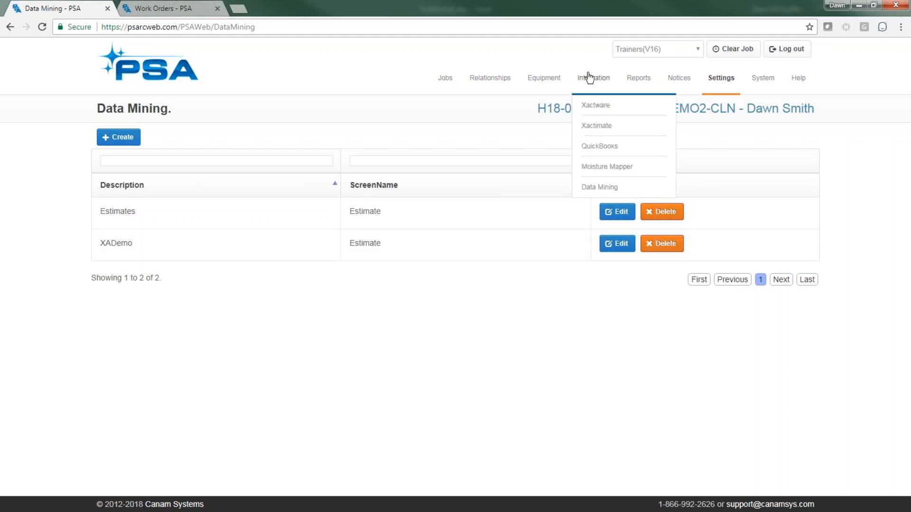
click(591, 187)
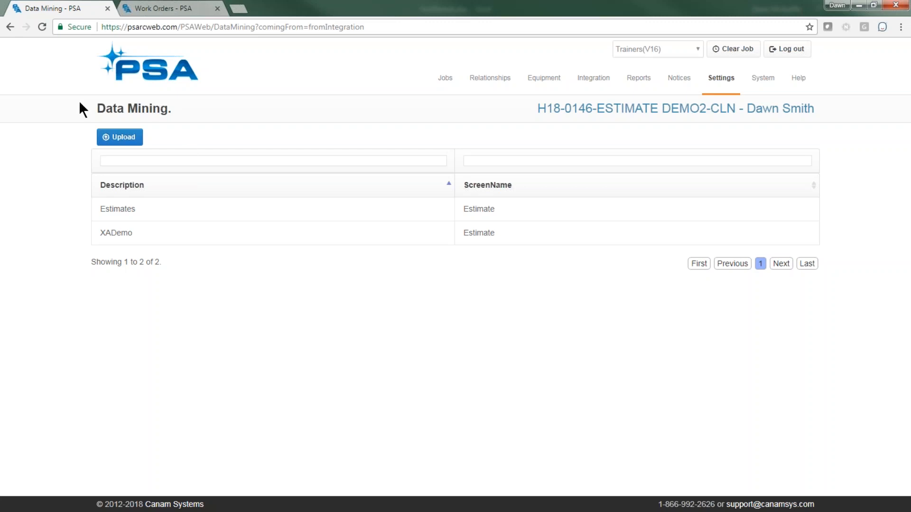
click(126, 138)
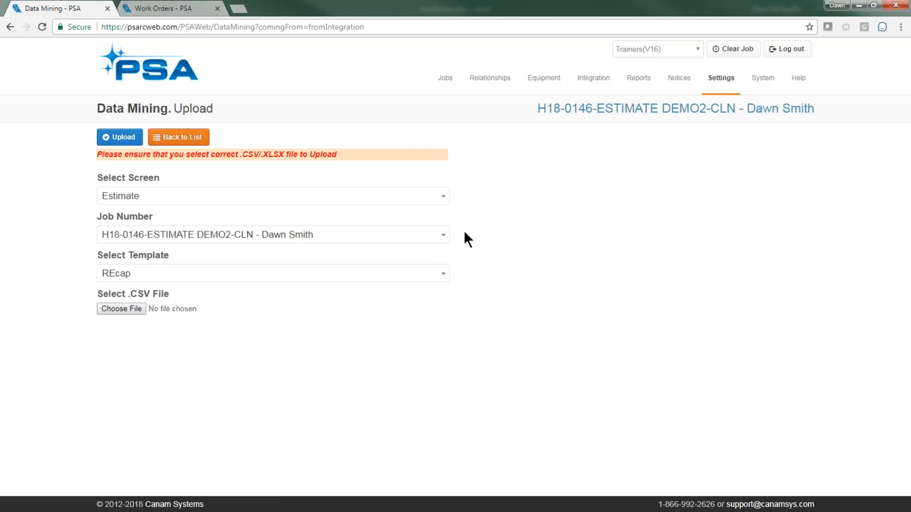
Step: Switch to the XactDemo1 workbook in Excel, check the CSV formats available for saving it, and close the workbook
key(alt+Tab)
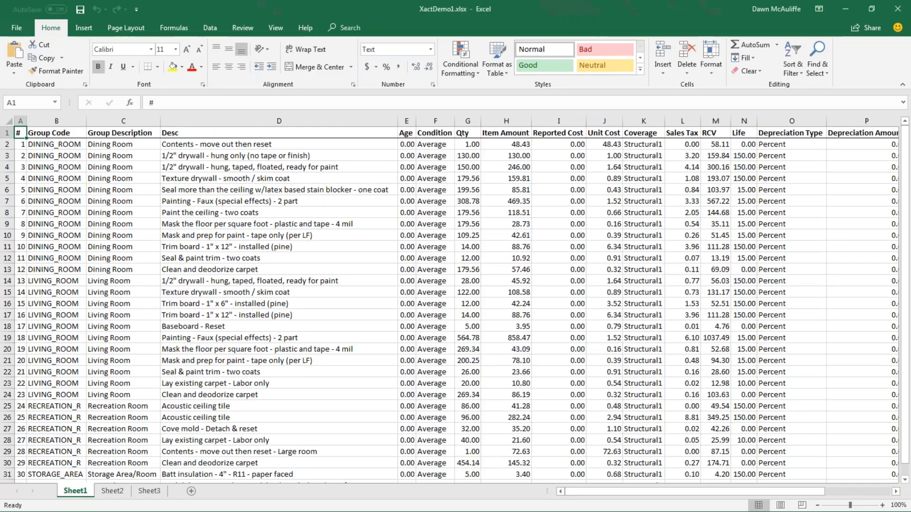
click(26, 27)
click(30, 142)
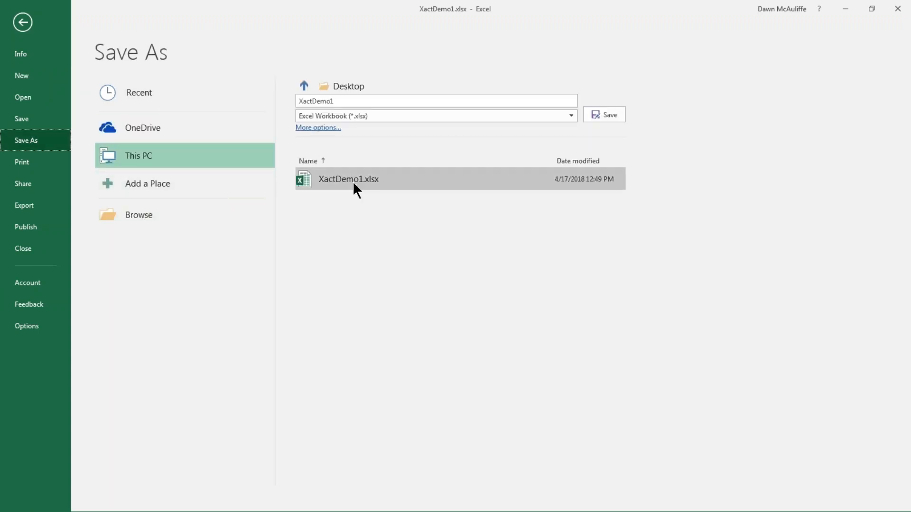
click(427, 116)
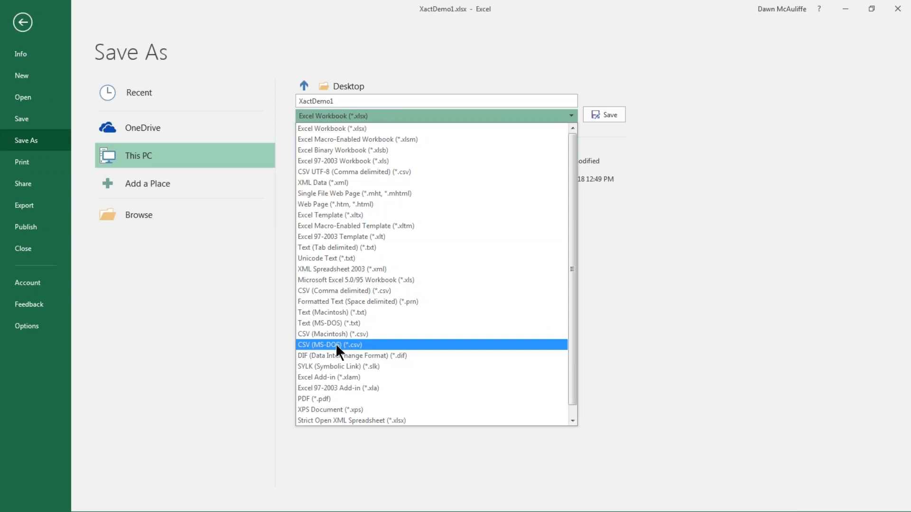
click(22, 22)
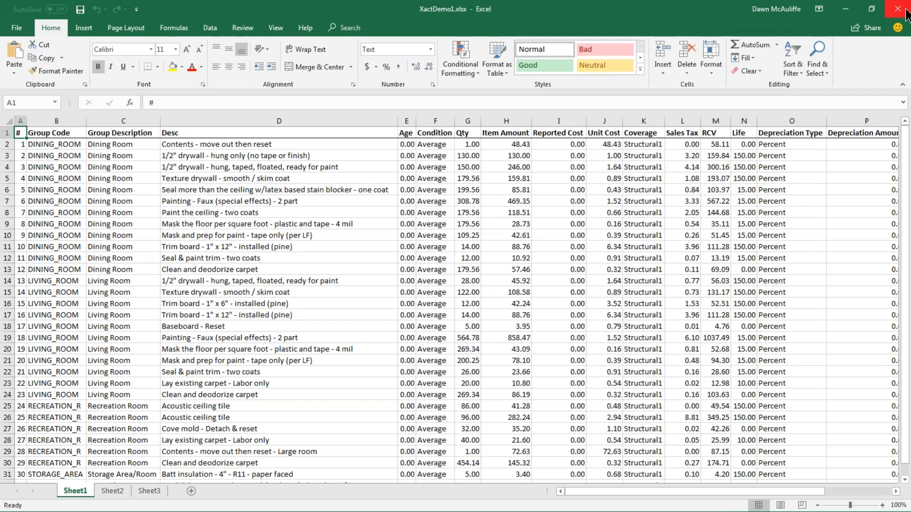
click(907, 14)
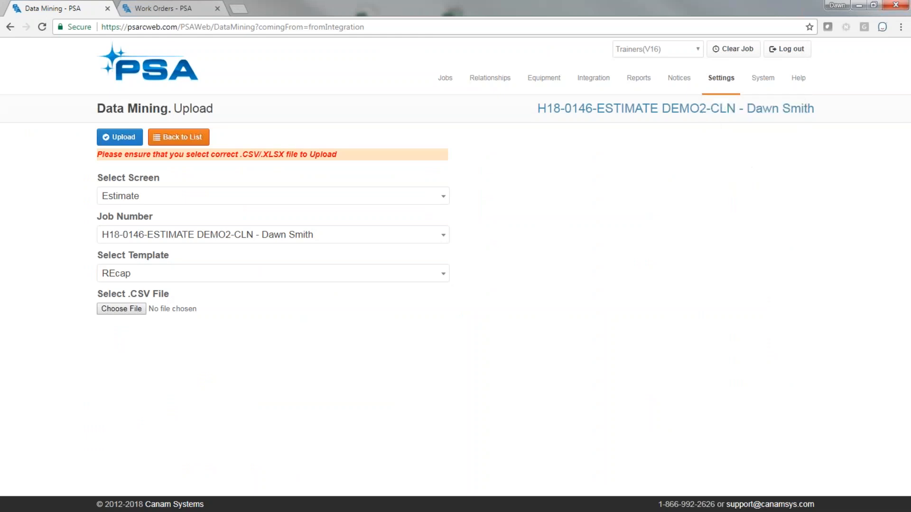
Step: Reopen the Data Mining upload form and check that the Estimate screen and the current job are selected
click(190, 137)
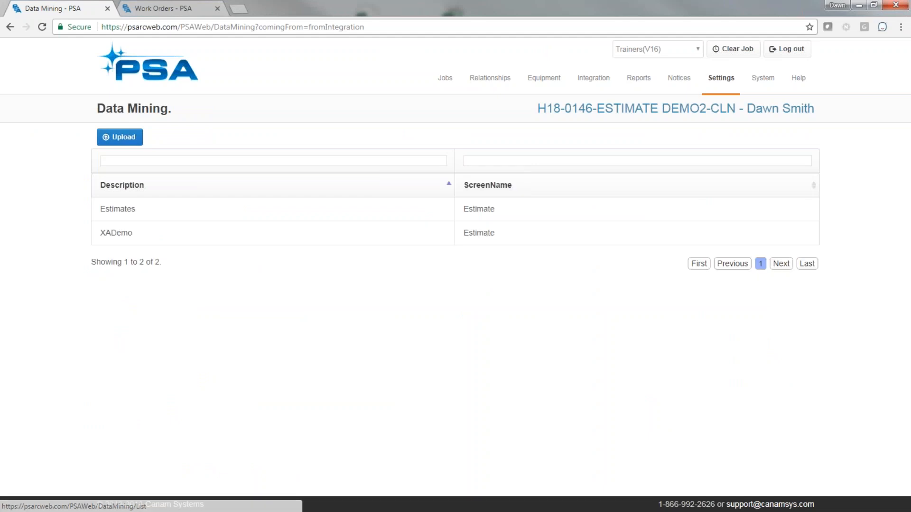
click(121, 141)
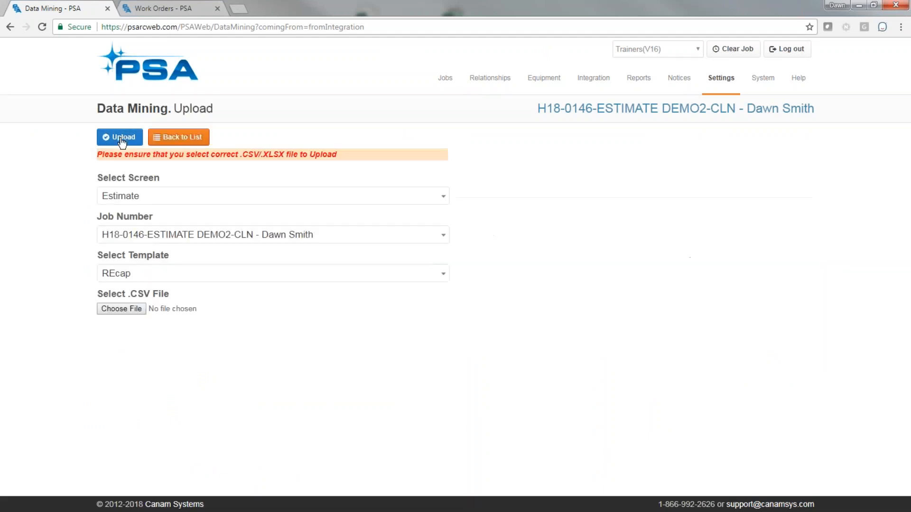
click(281, 201)
click(282, 204)
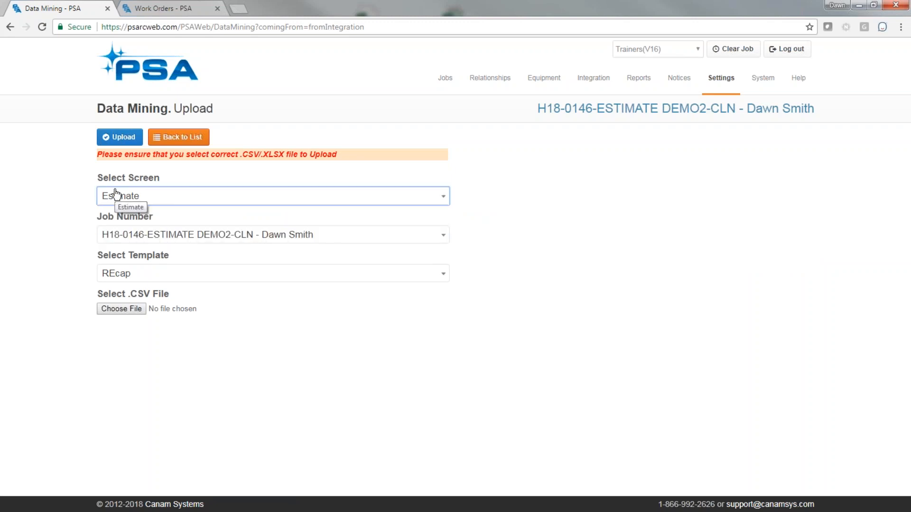
click(183, 235)
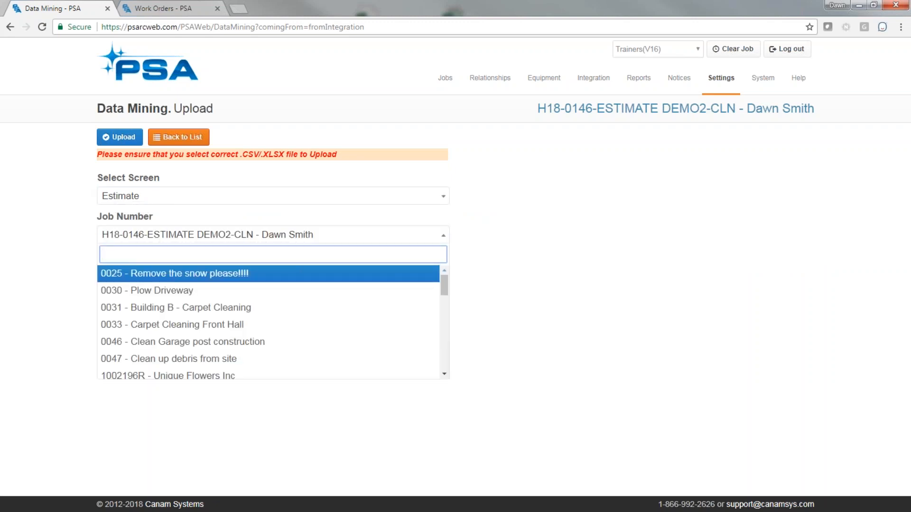
click(261, 235)
click(175, 235)
click(175, 236)
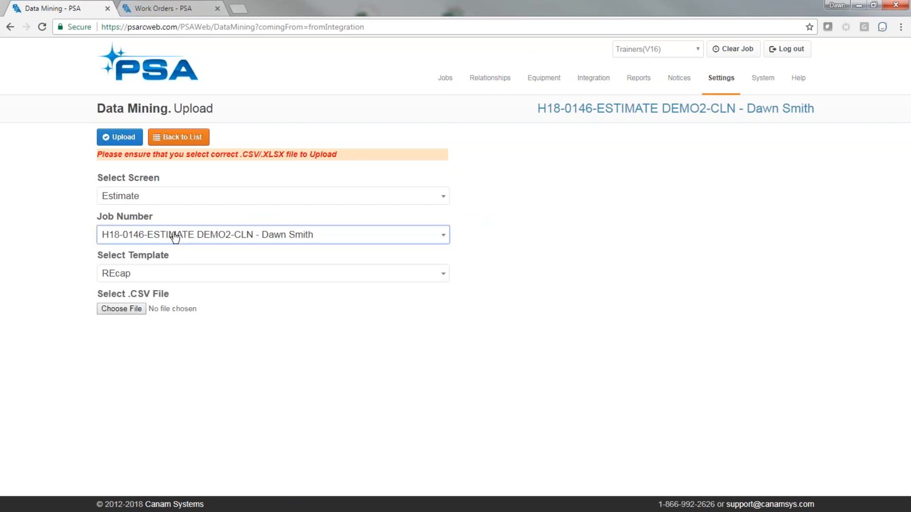
Step: Upload XactDemo1.xlsx from the desktop to the current job using the XADemo template
click(175, 273)
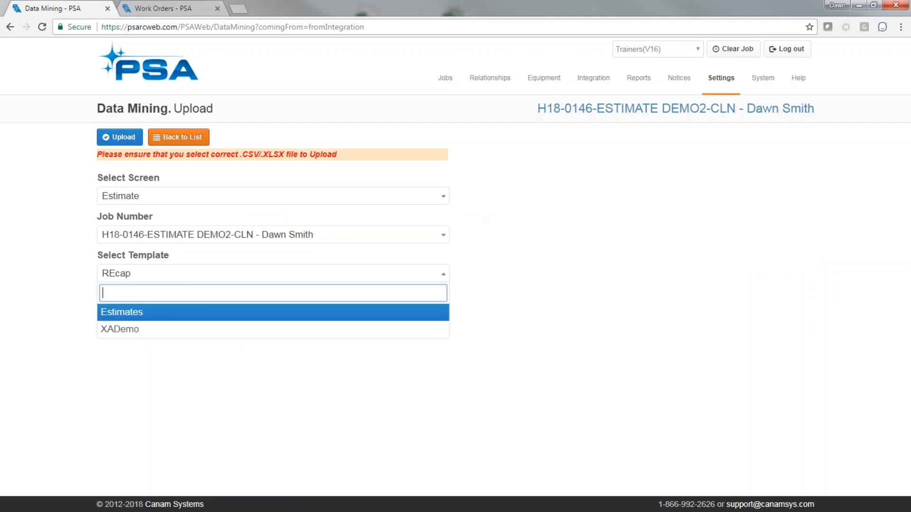
click(122, 329)
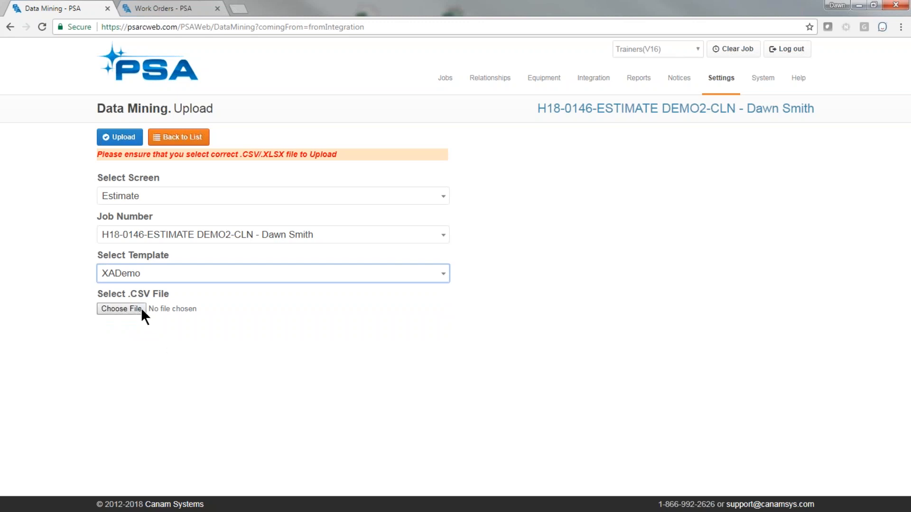
click(125, 309)
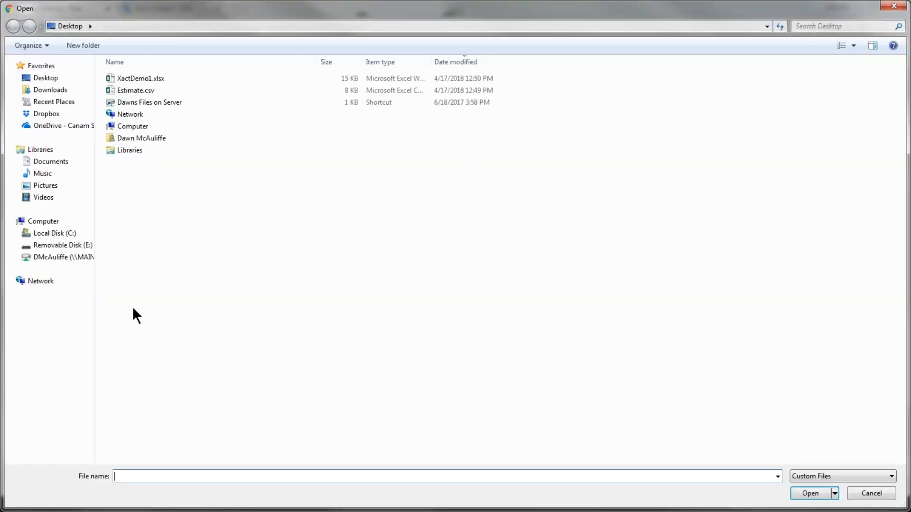
double_click(141, 77)
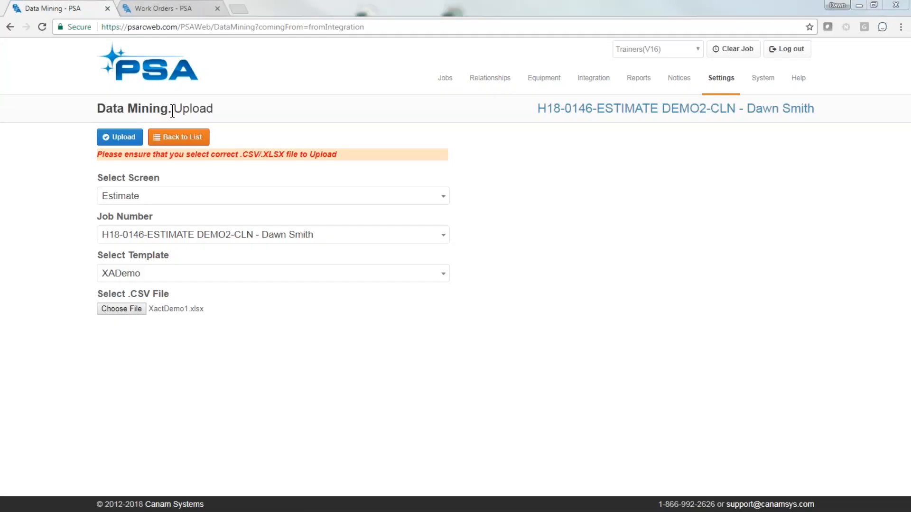
click(119, 137)
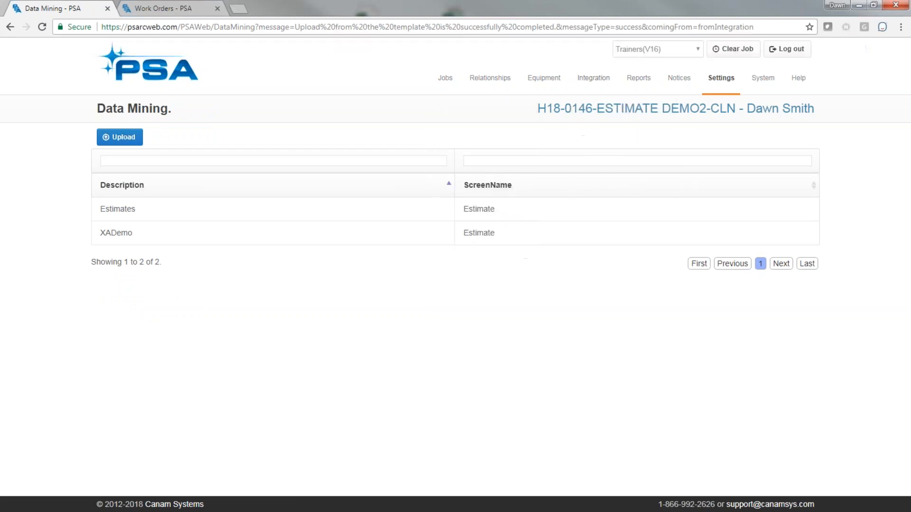
Step: Open the current job's record and examine its Estimated Revenue
click(675, 109)
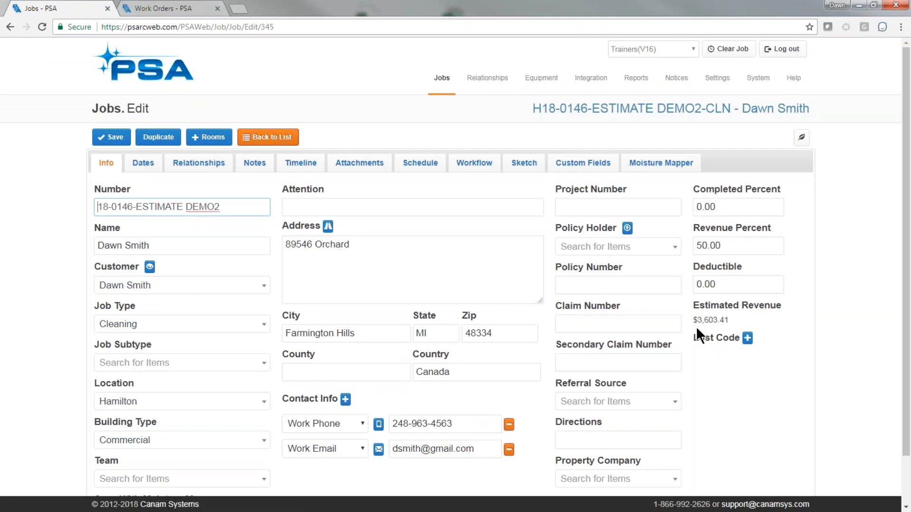
scroll(696, 329, down, 1)
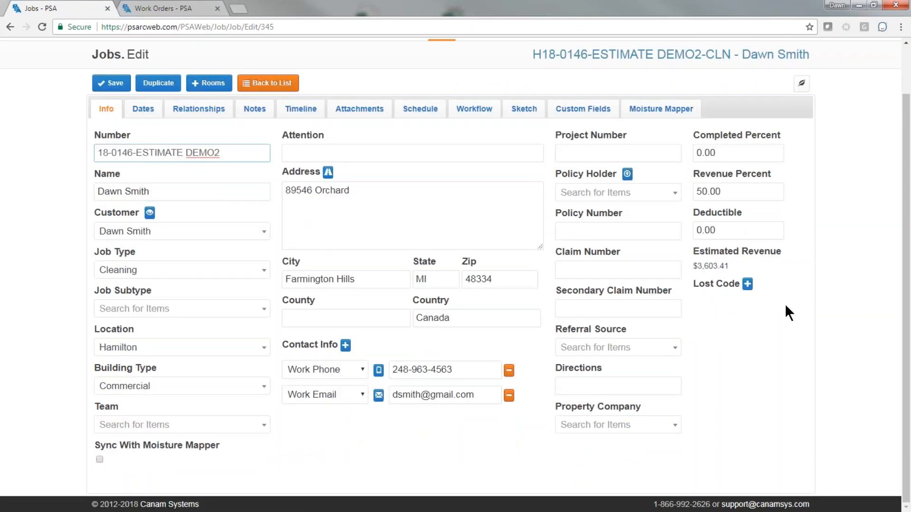
mouse_move(787, 244)
mouse_down()
mouse_move(714, 231)
mouse_move(671, 264)
mouse_move(765, 309)
mouse_move(799, 242)
mouse_move(782, 235)
mouse_up()
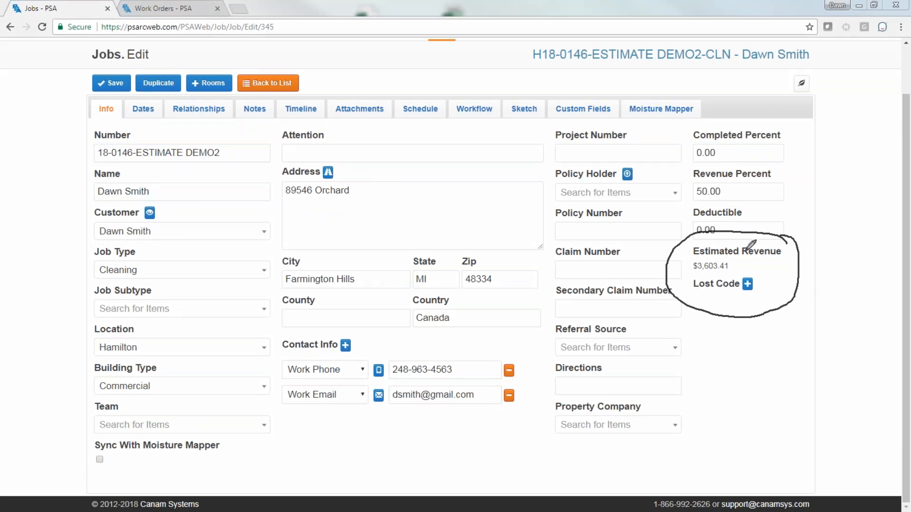
right_click(87, 234)
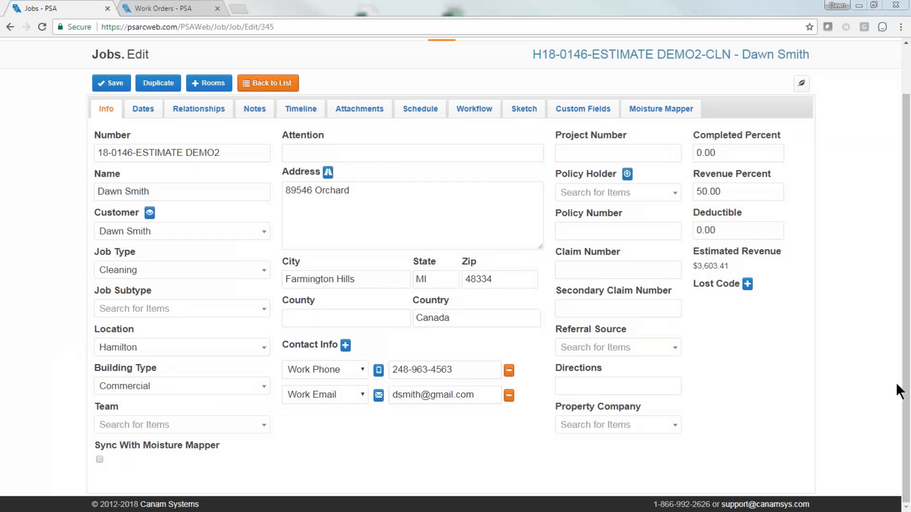
Step: Open the job's work orders and review the imported line items in the categories from INS through CON
scroll(896, 388, up, 2)
mouse_move(446, 88)
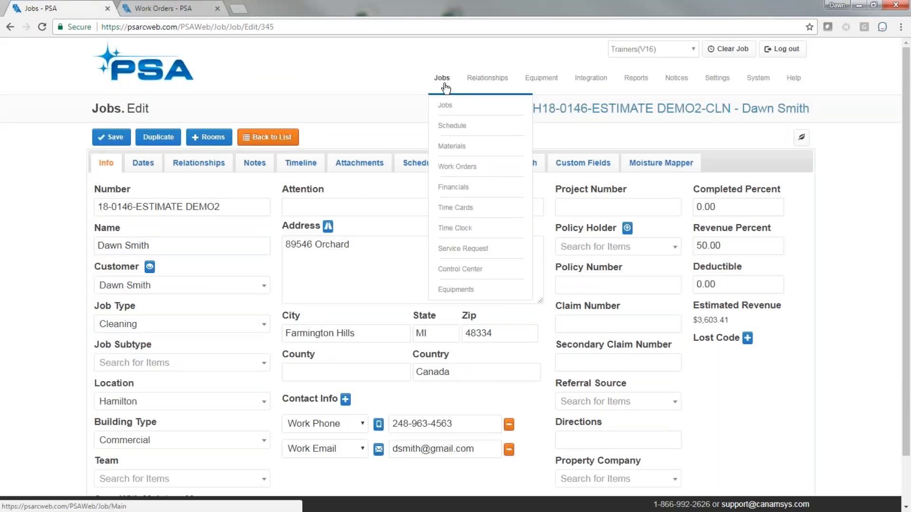
click(451, 167)
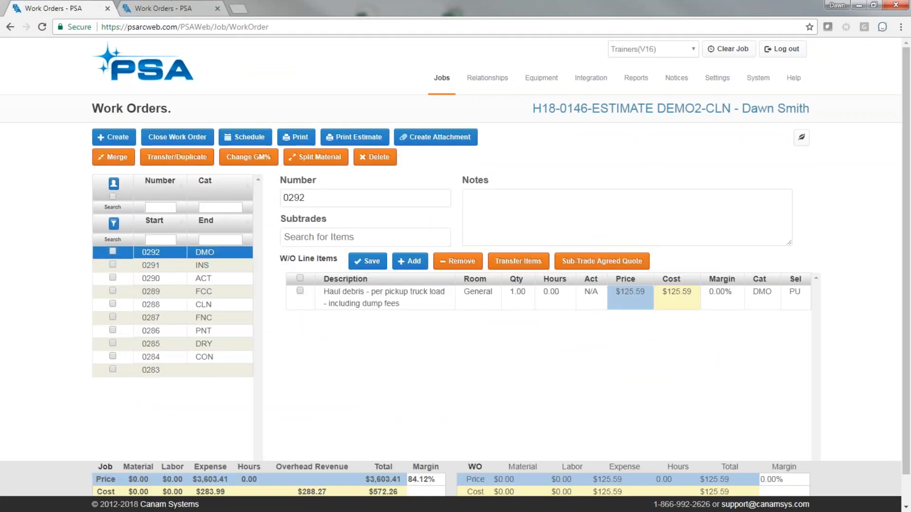
click(218, 265)
click(212, 278)
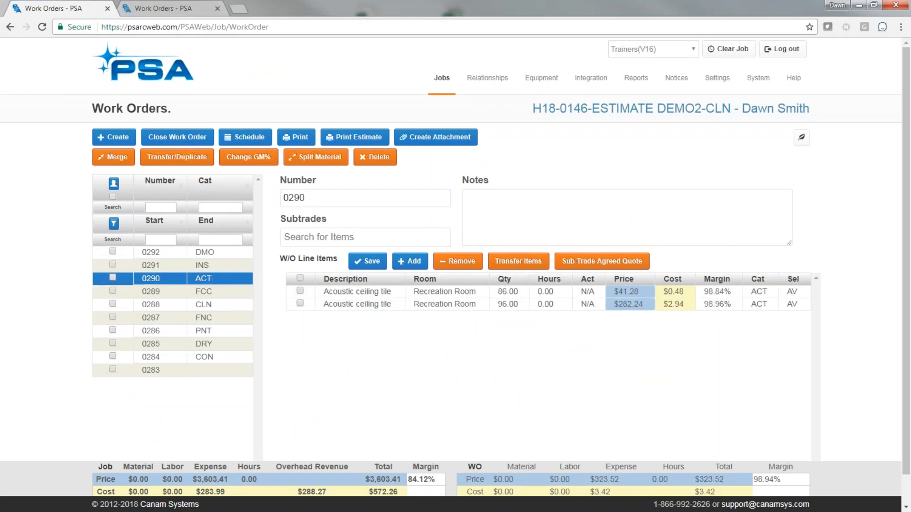
click(208, 291)
click(204, 317)
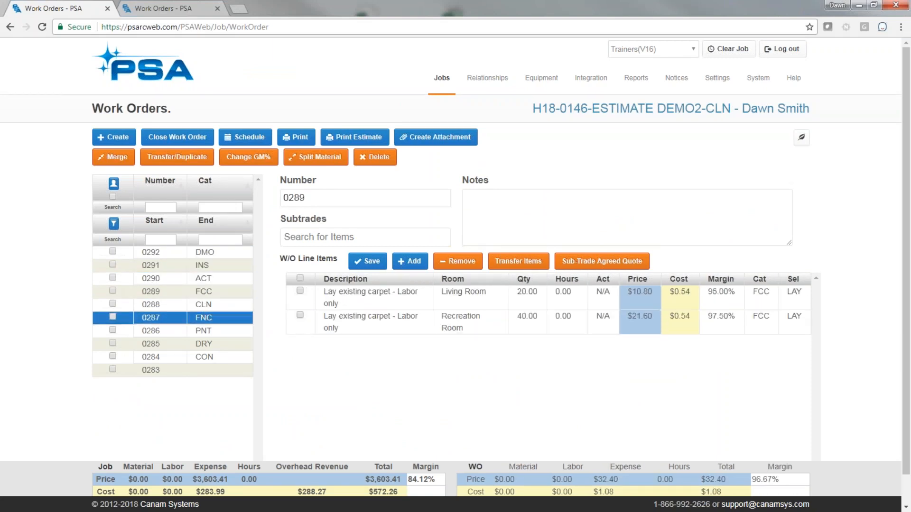
click(204, 305)
click(204, 331)
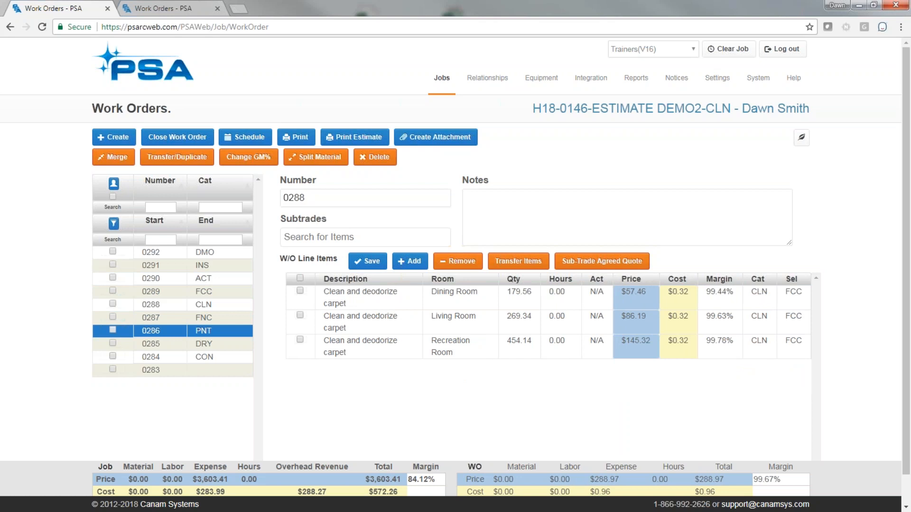
click(204, 344)
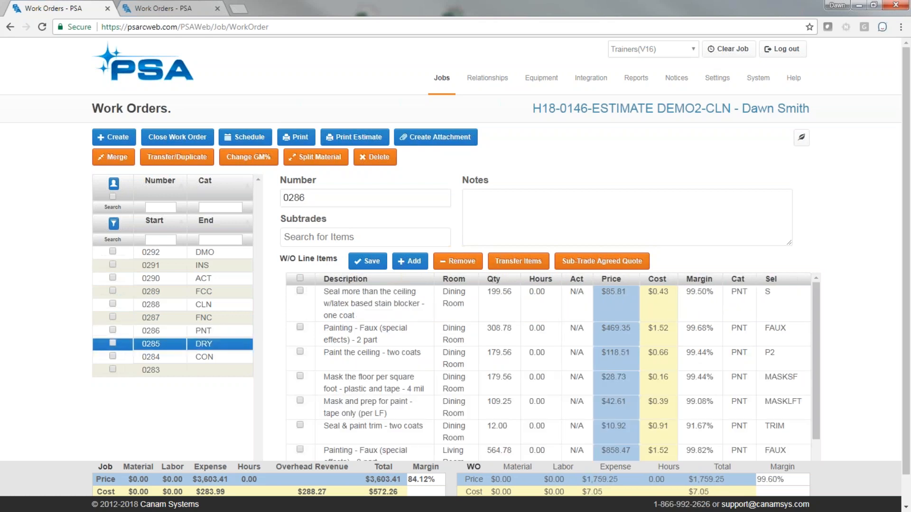
click(204, 358)
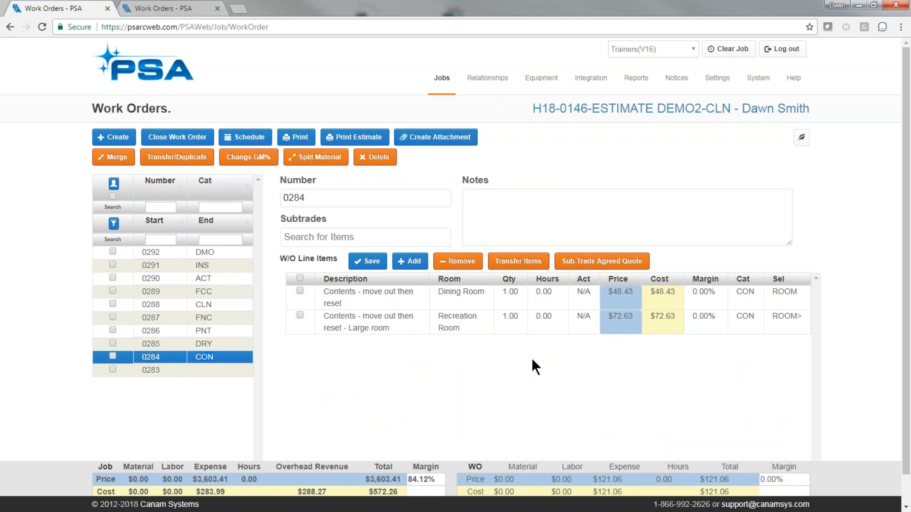
Step: Expand the Dining Room contents line item in the CON work order and examine its expense price and cost
click(461, 292)
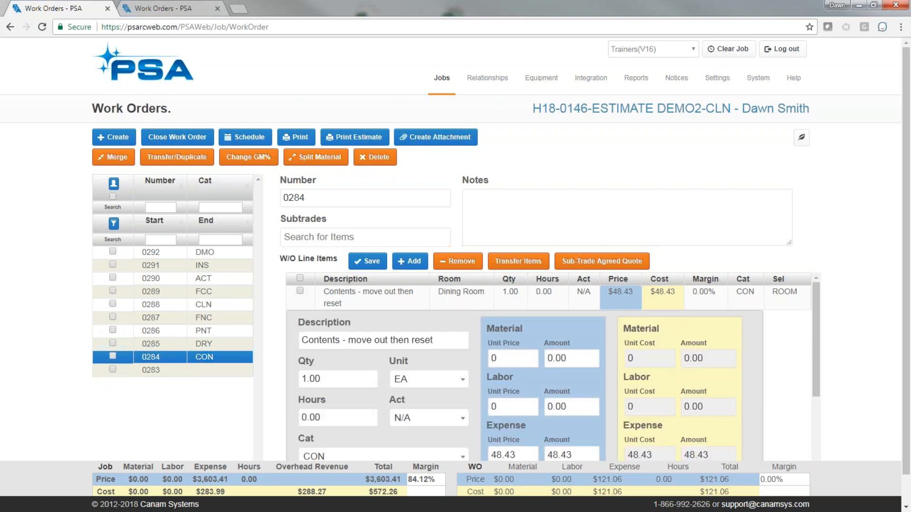
scroll(590, 323, down, 2)
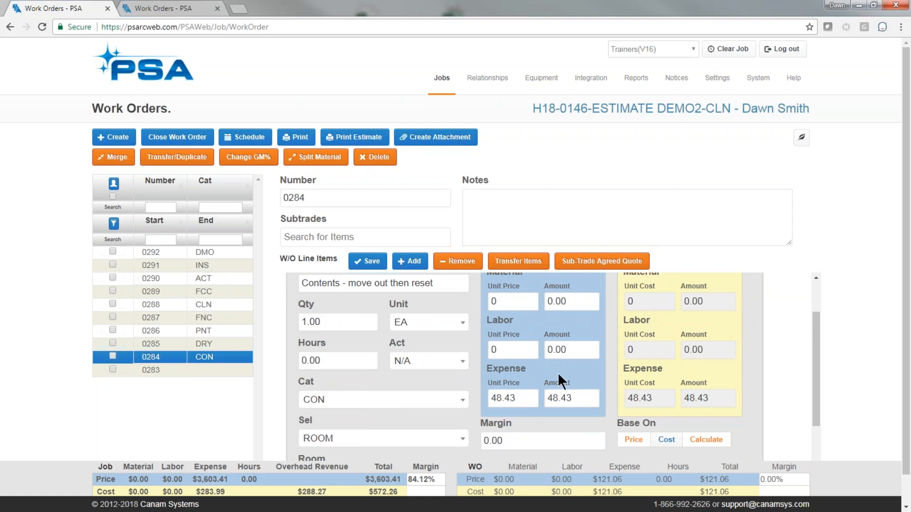
scroll(557, 372, up, 2)
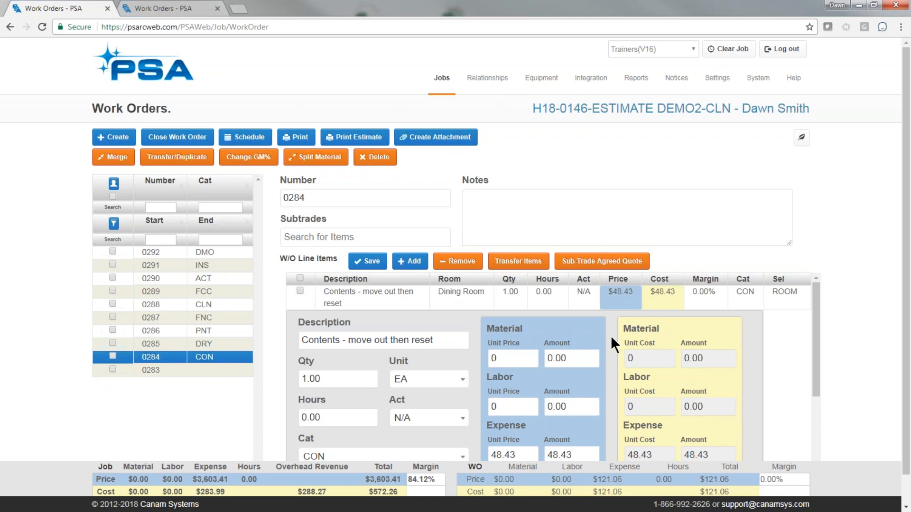
Step: Change the gross margin of all the job's work orders to 50 percent
click(166, 298)
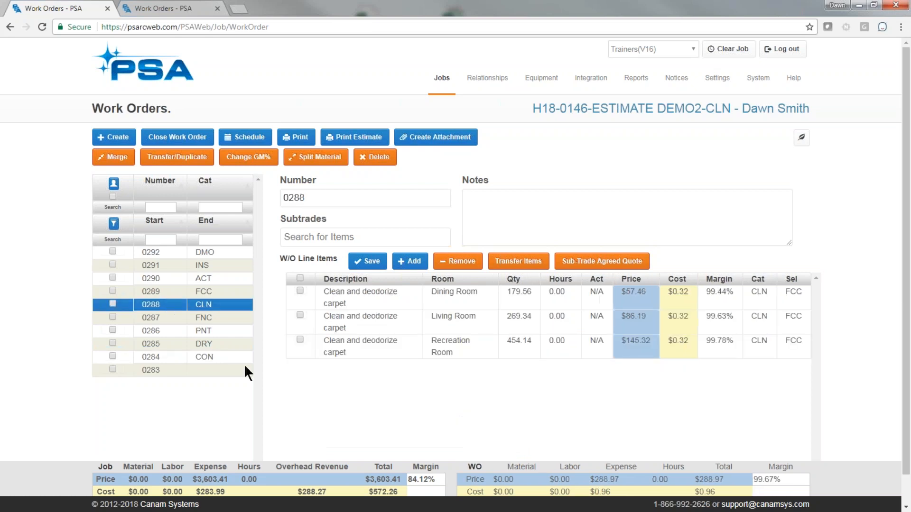
click(250, 157)
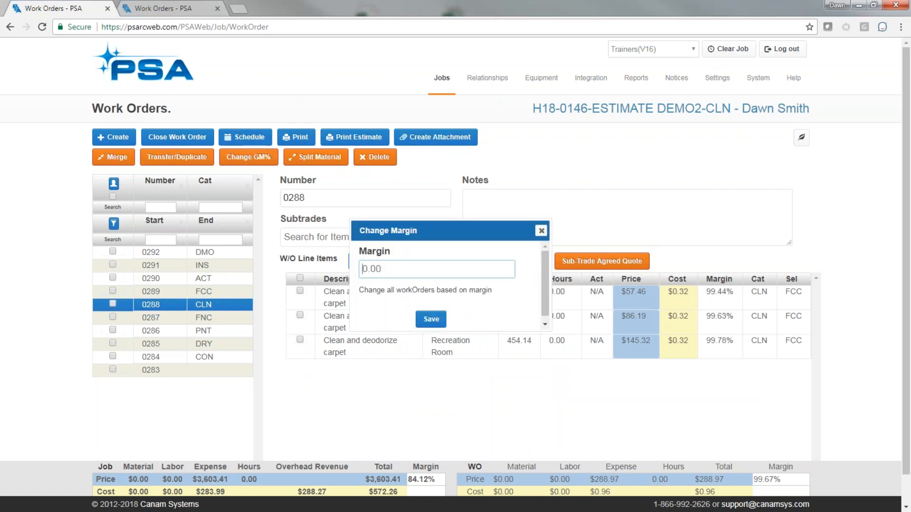
text(50)
key(Return)
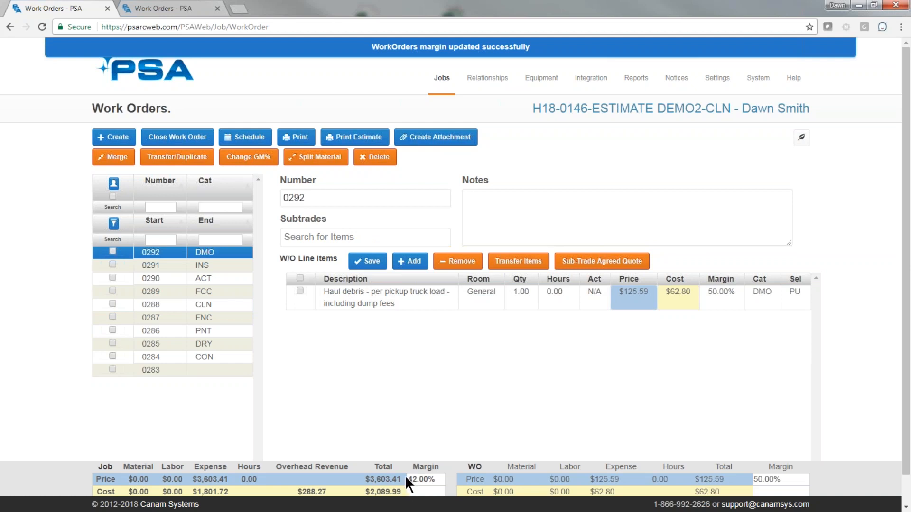
Step: Open the Data Mining Setup from the Jobs section of the company settings
mouse_move(718, 81)
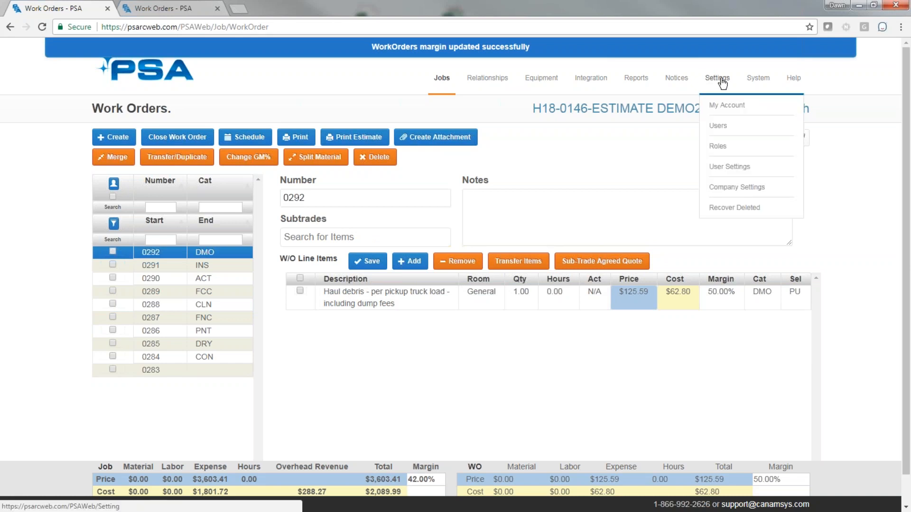
click(726, 187)
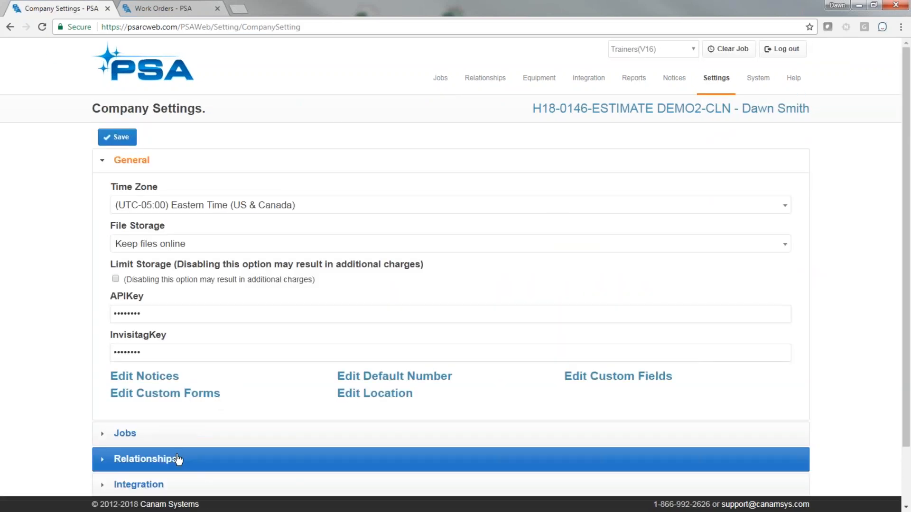
click(171, 443)
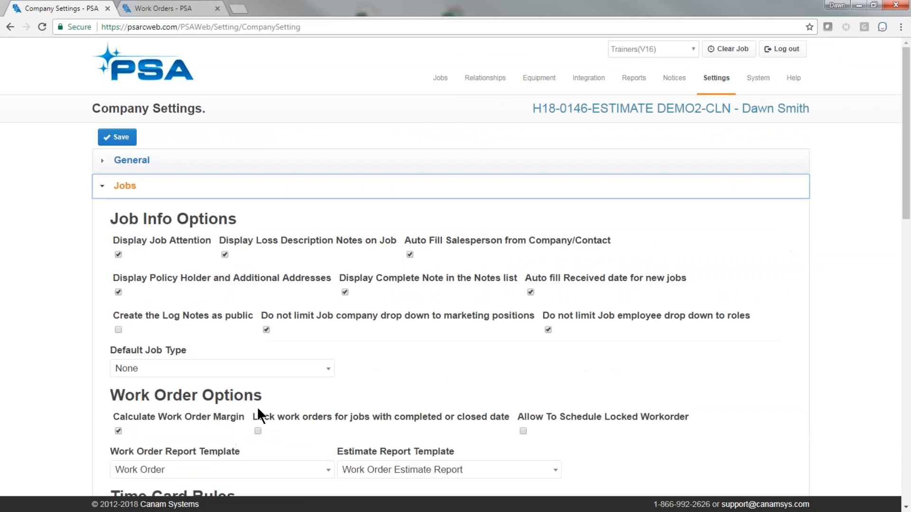
scroll(257, 411, down, 5)
scroll(258, 411, down, 8)
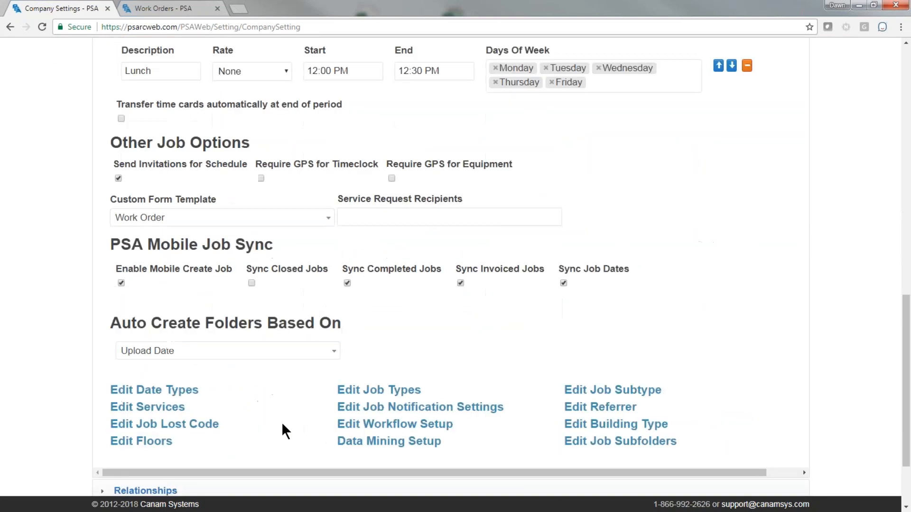
click(351, 441)
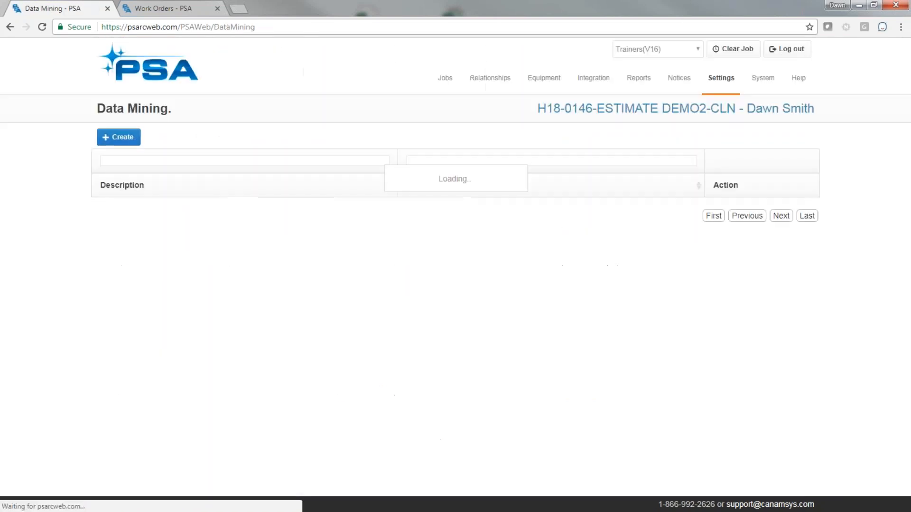
Step: Examine the field mappings of the XADemo and Estimates templates, returning to the template list after each
click(617, 244)
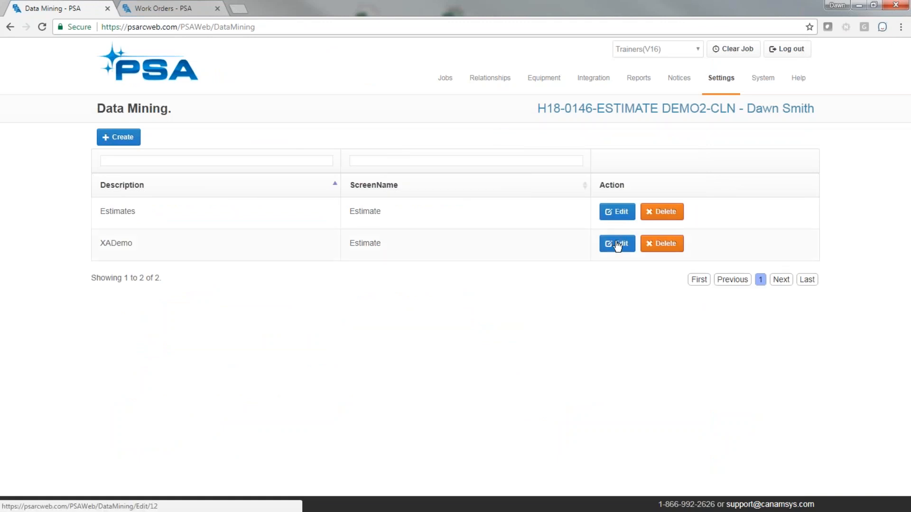
scroll(617, 245, down, 1)
scroll(268, 275, down, 4)
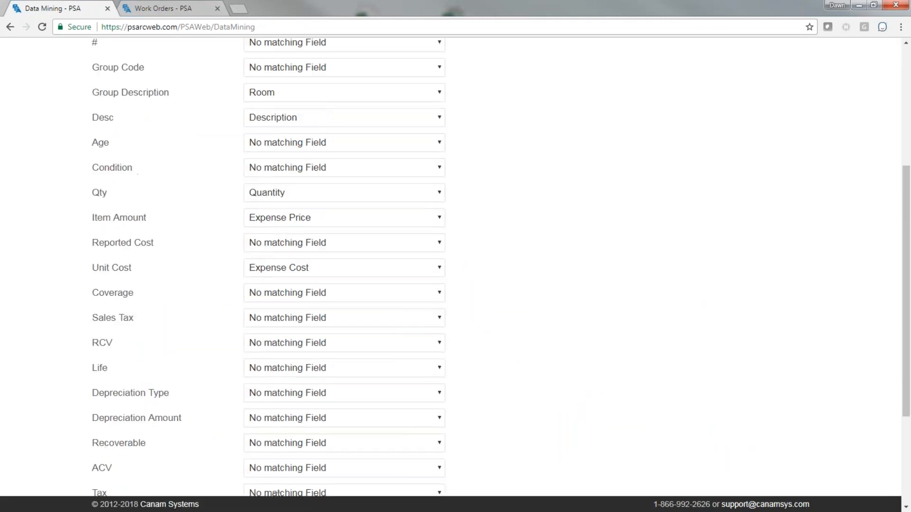
scroll(269, 275, up, 3)
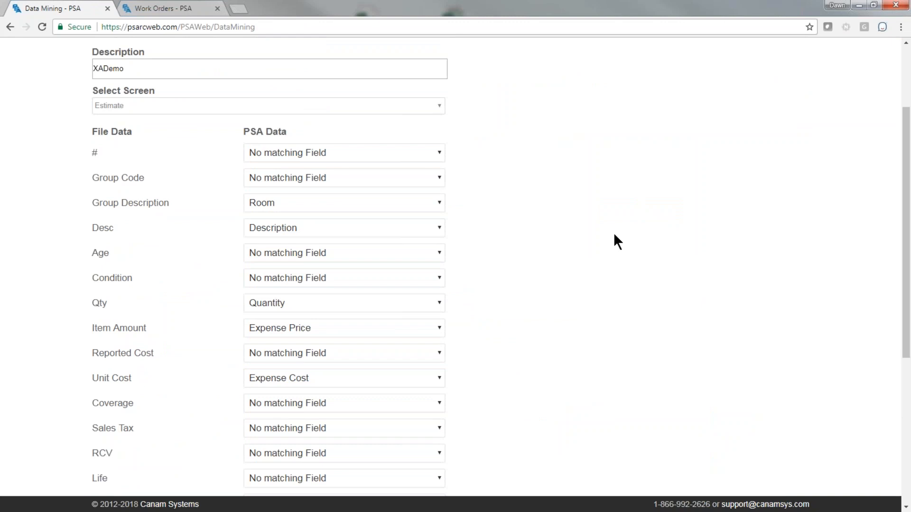
scroll(616, 241, up, 3)
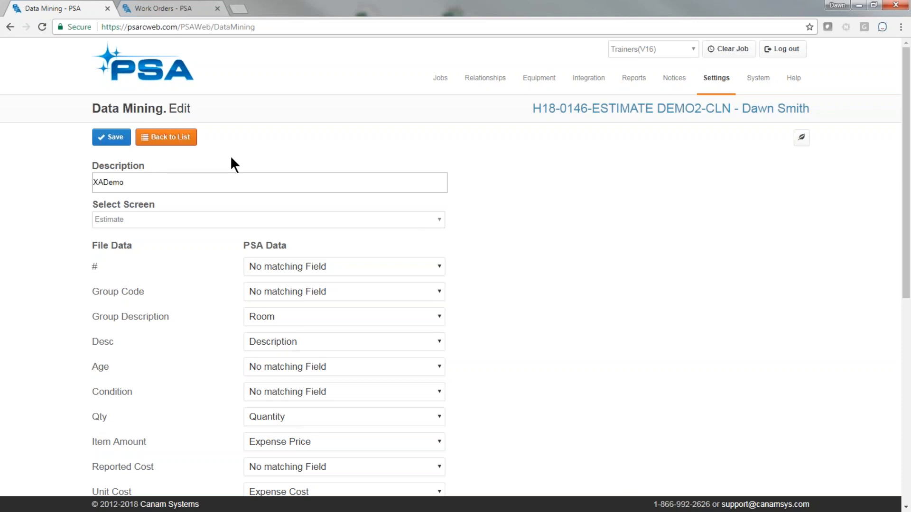
click(169, 138)
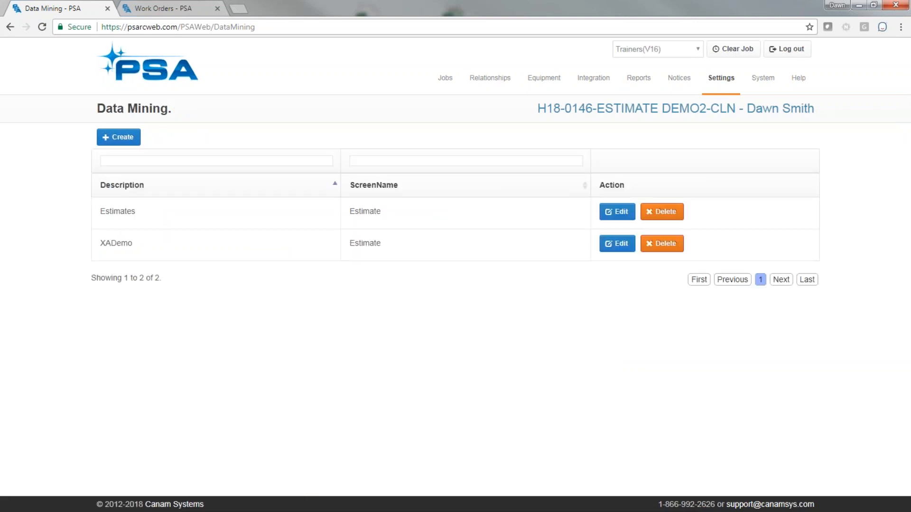
click(618, 213)
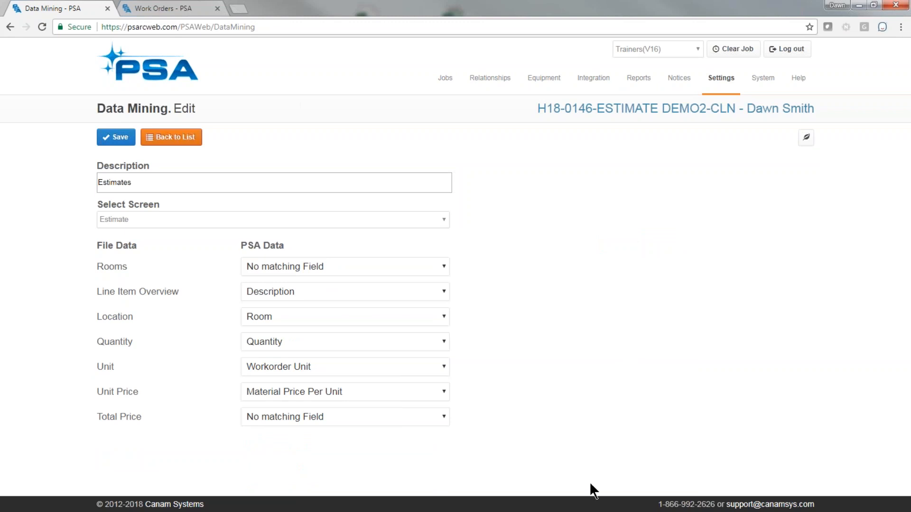
click(185, 139)
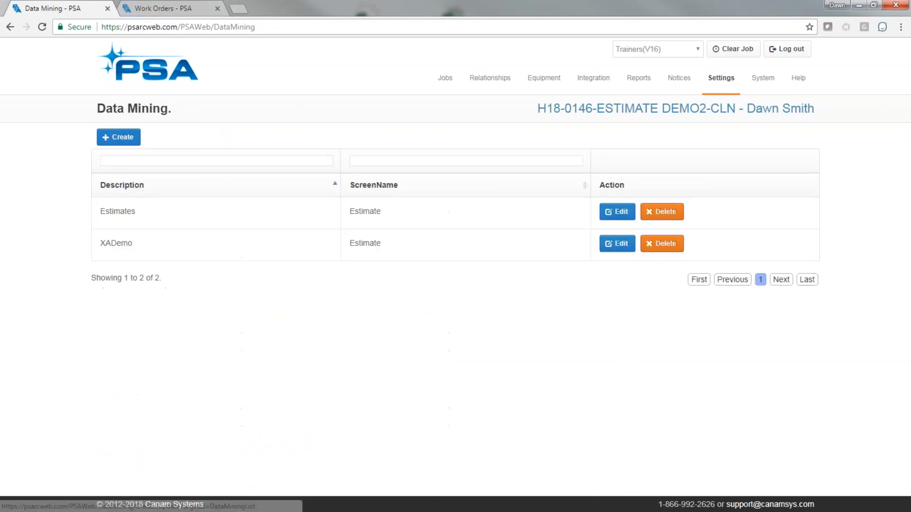
Step: Start a new data mining template from Estimate.csv on the desktop and load the file's fields for mapping
click(124, 140)
click(123, 176)
double_click(158, 90)
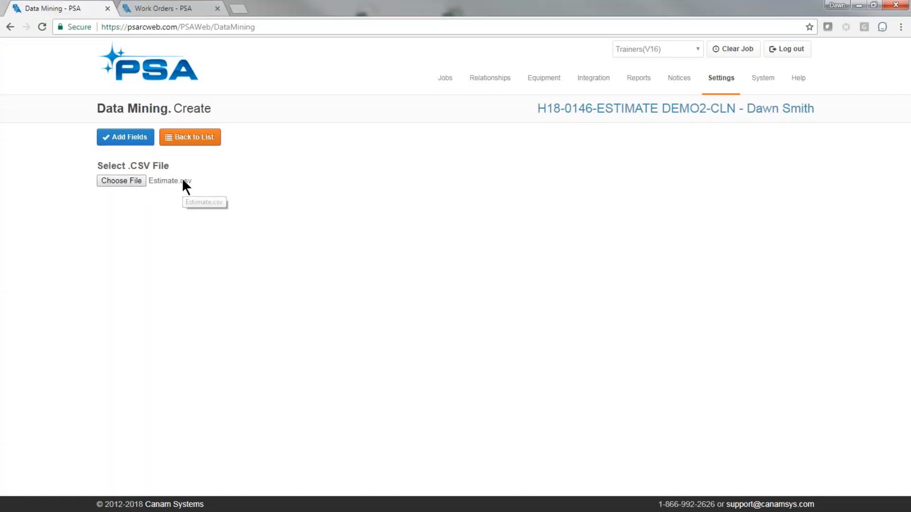
click(125, 138)
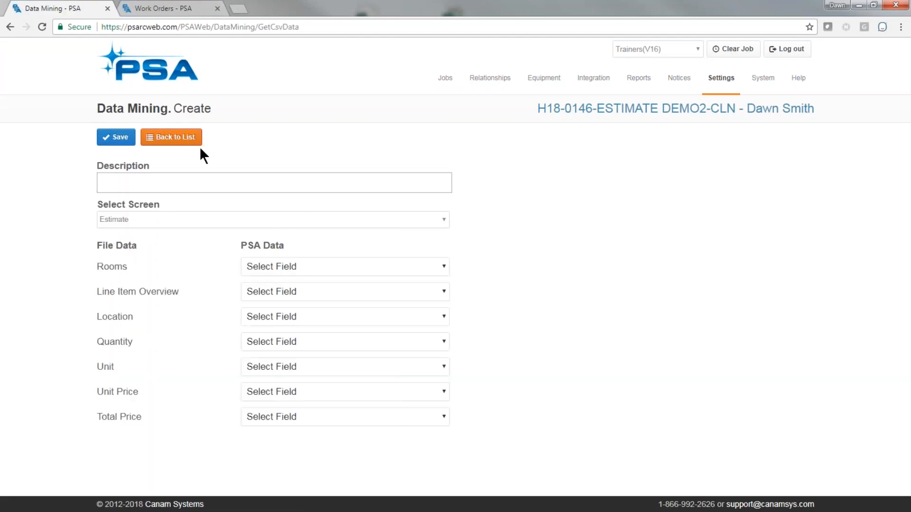
Step: Open Estimate.csv from the desktop in Excel, fit the Total Price column to its contents, examine the rows and return to PSA
click(859, 5)
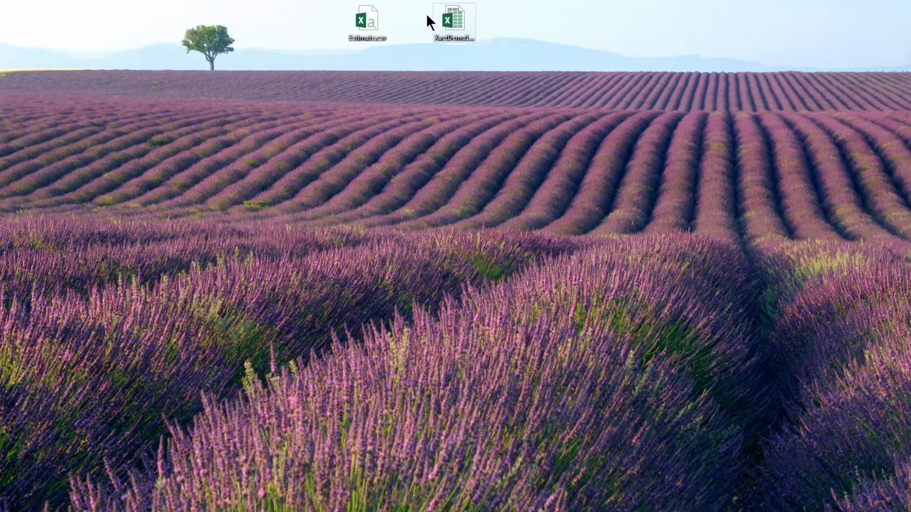
click(380, 20)
double_click(380, 19)
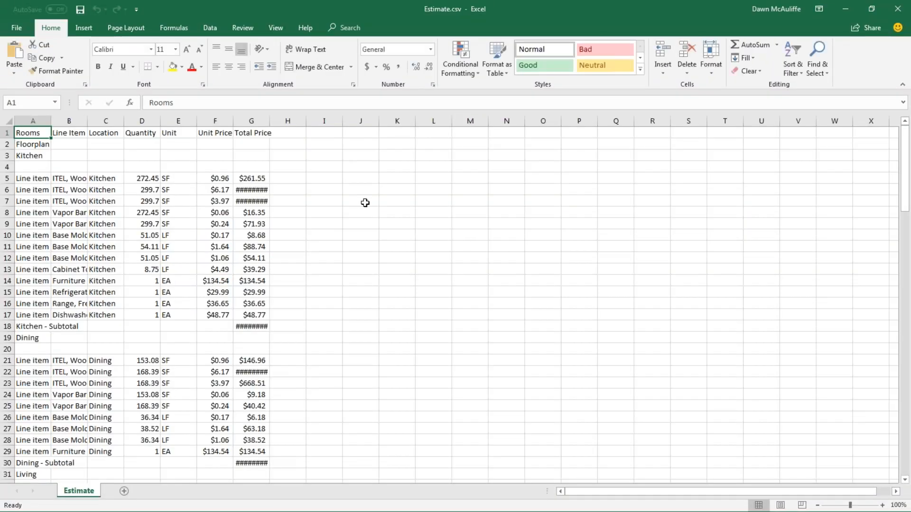
double_click(270, 122)
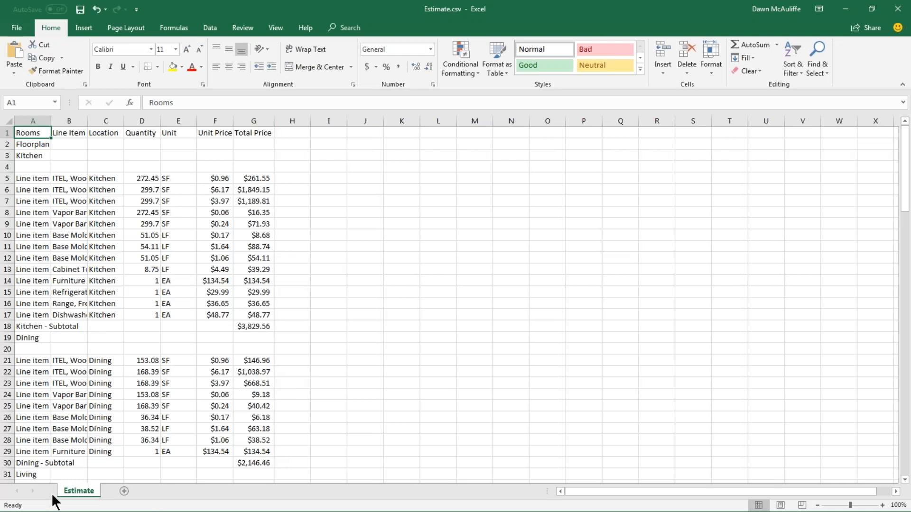
click(54, 511)
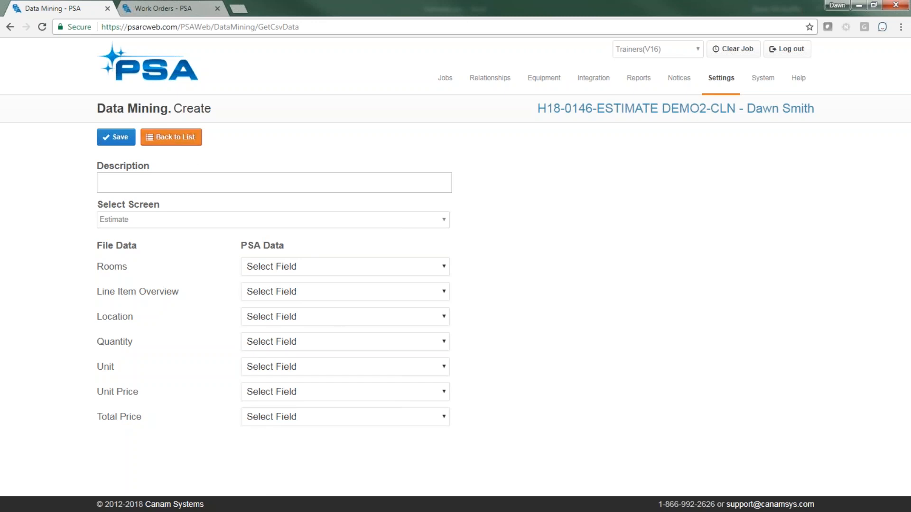
Step: Leave the new template unsaved and examine how the existing Estimates template maps its file columns to PSA fields
click(171, 137)
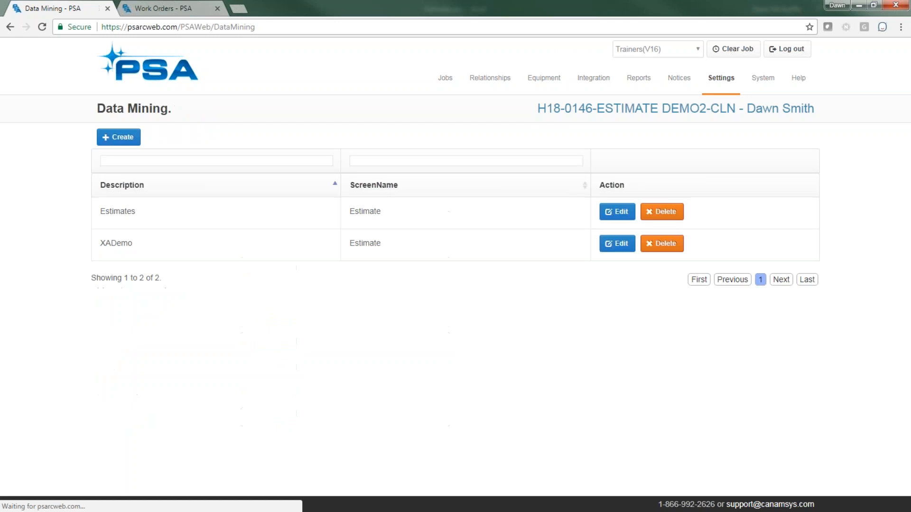
click(623, 214)
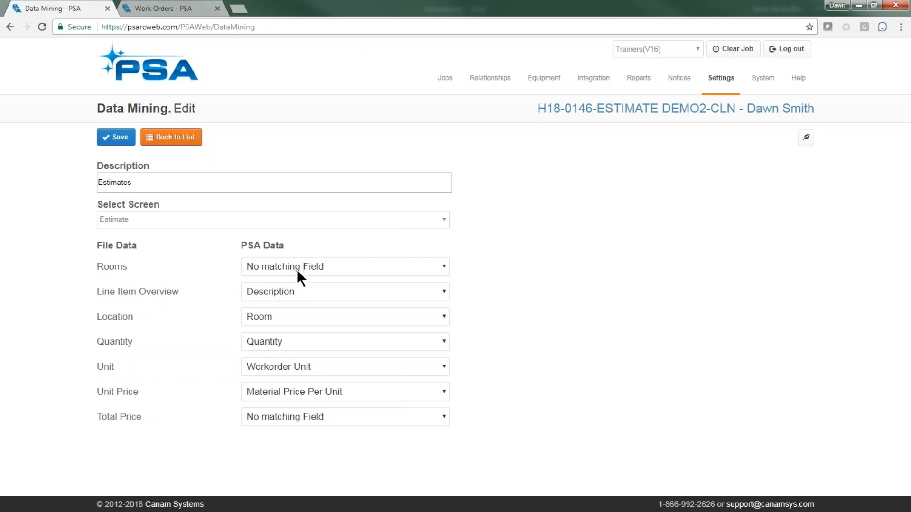
click(170, 137)
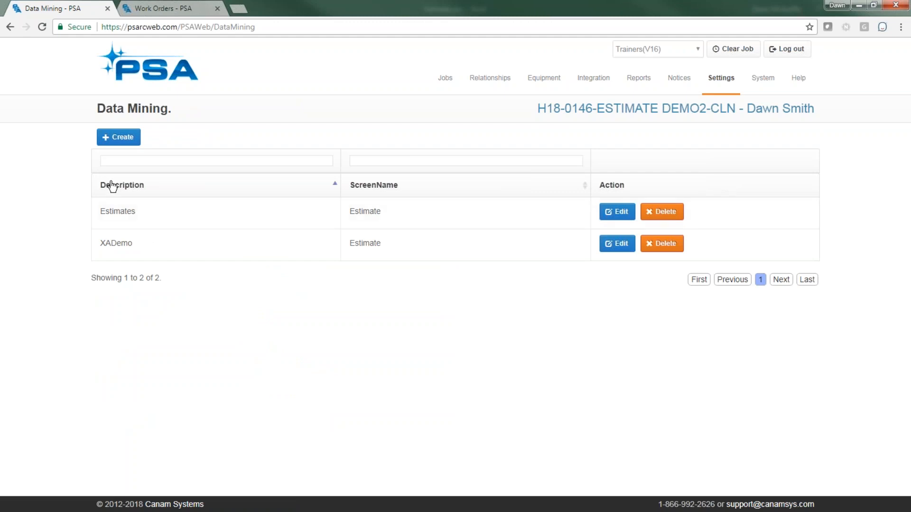
Step: Start a data mining upload from the Integration area and choose the ESTIMATE DEMO-CLN job as its target
mouse_move(638, 78)
mouse_move(601, 80)
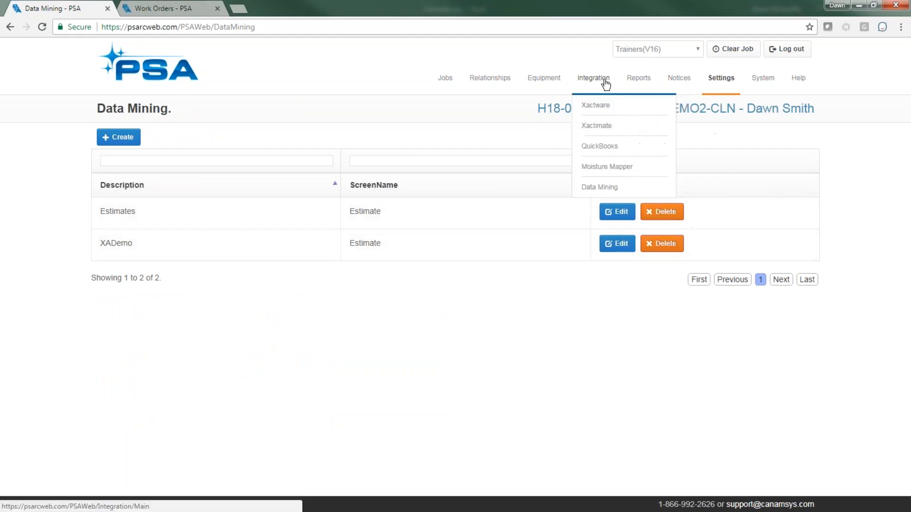
click(603, 187)
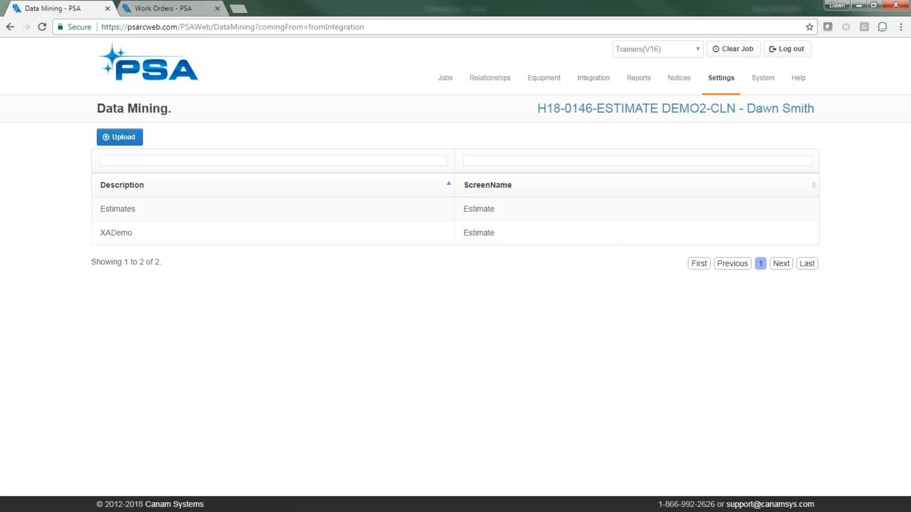
click(117, 138)
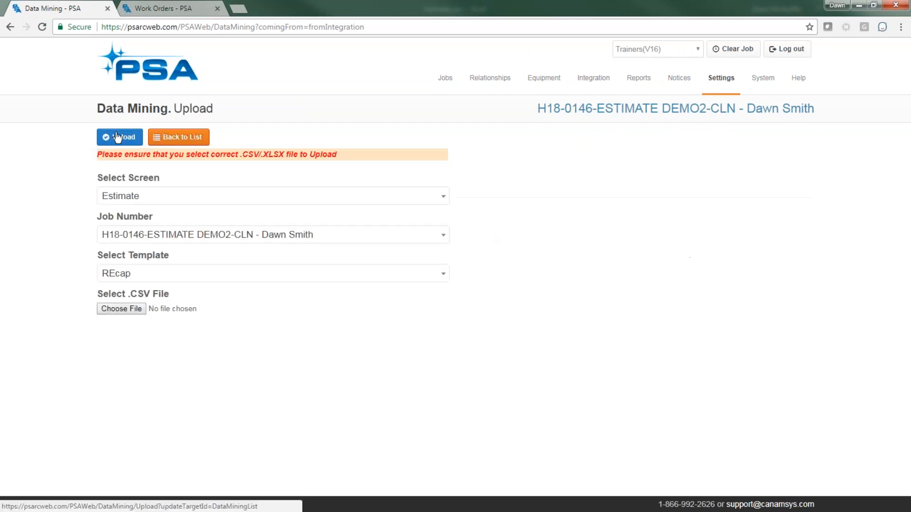
click(273, 235)
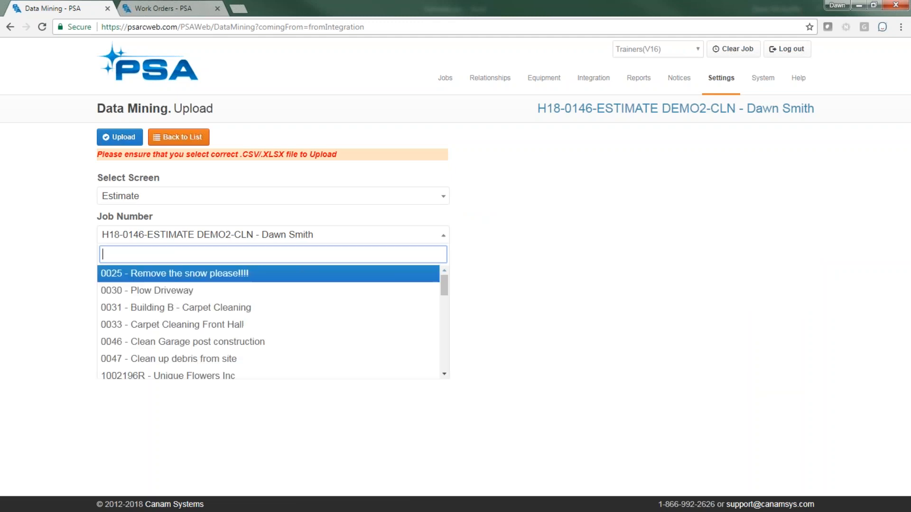
text(h18-0146)
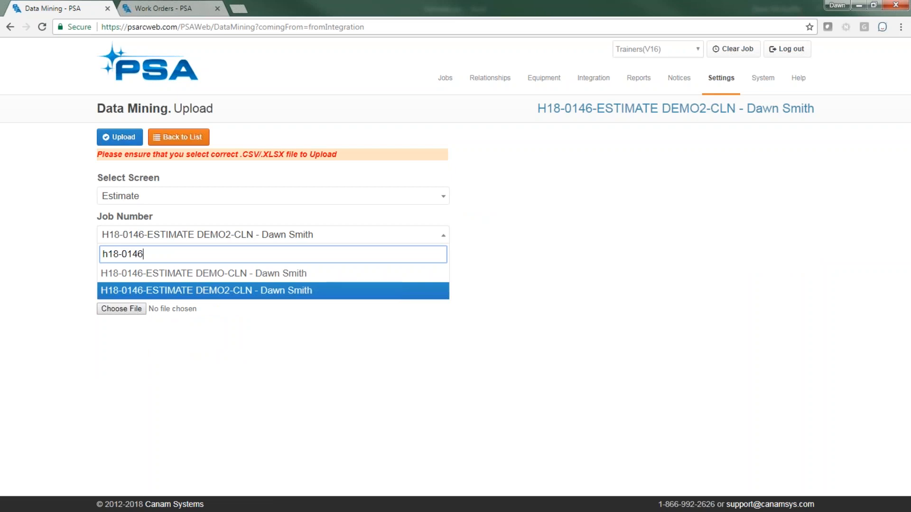
key(Up)
key(Return)
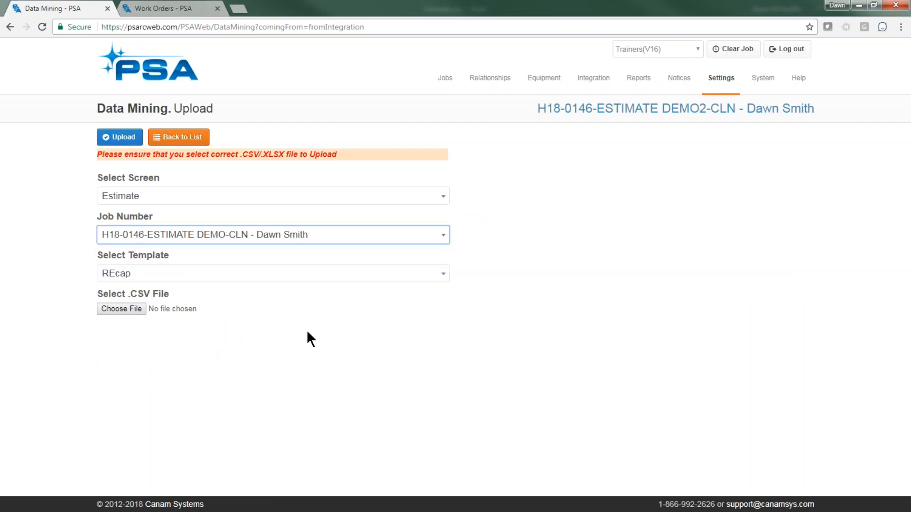
Step: Upload Estimate.csv from the desktop with the Estimates template, and close the extra Work Orders browser tab
click(156, 271)
key(Return)
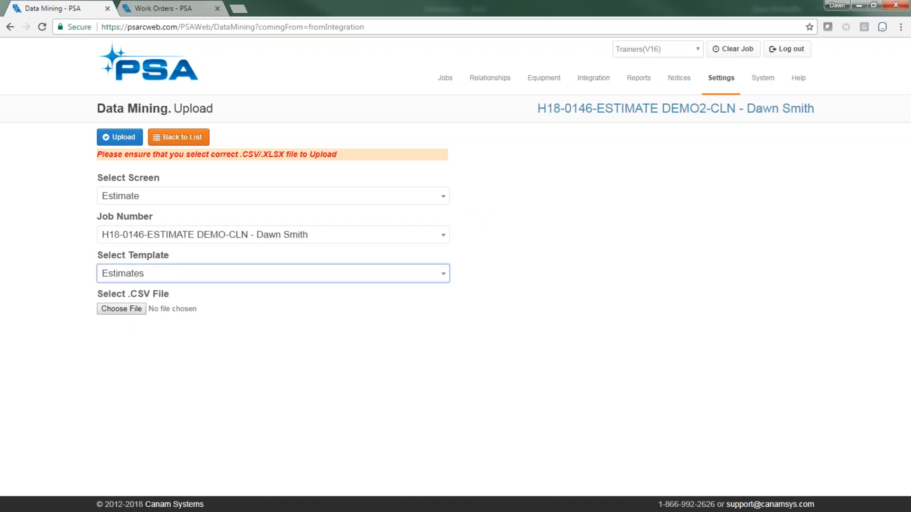
click(136, 308)
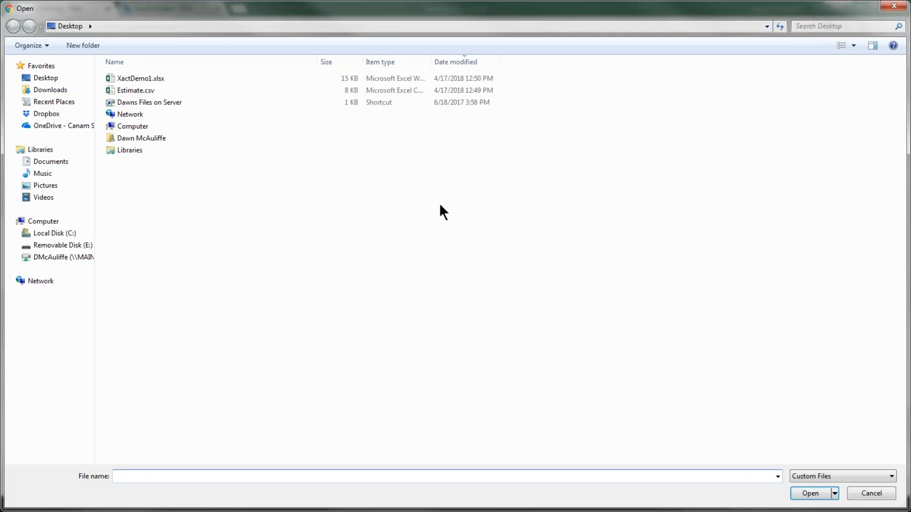
double_click(150, 90)
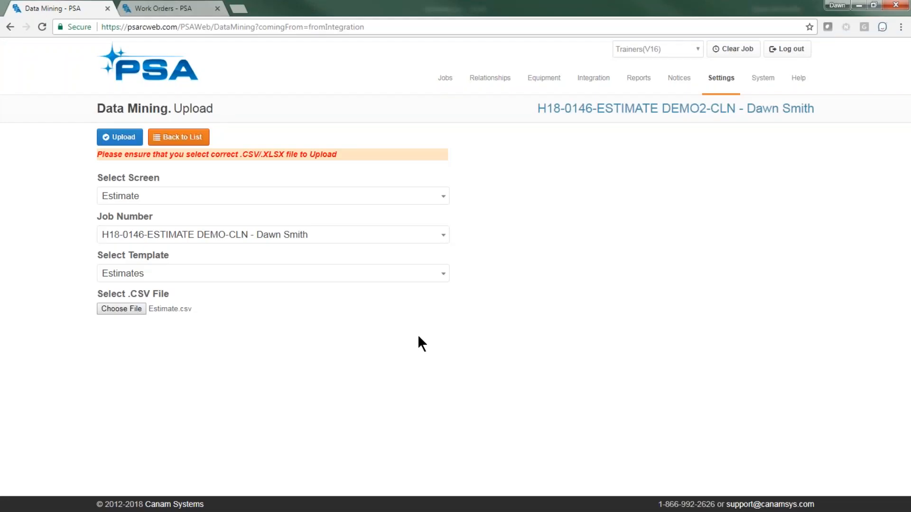
click(122, 138)
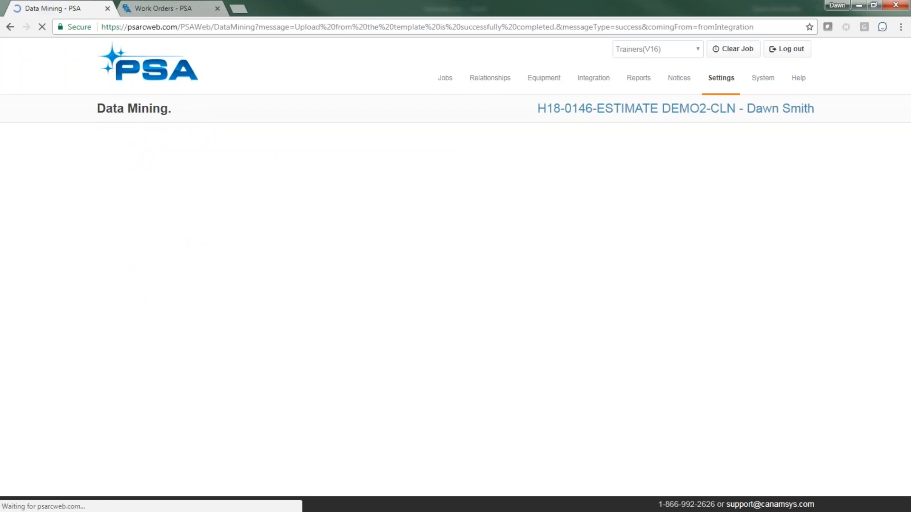
click(216, 8)
mouse_move(528, 93)
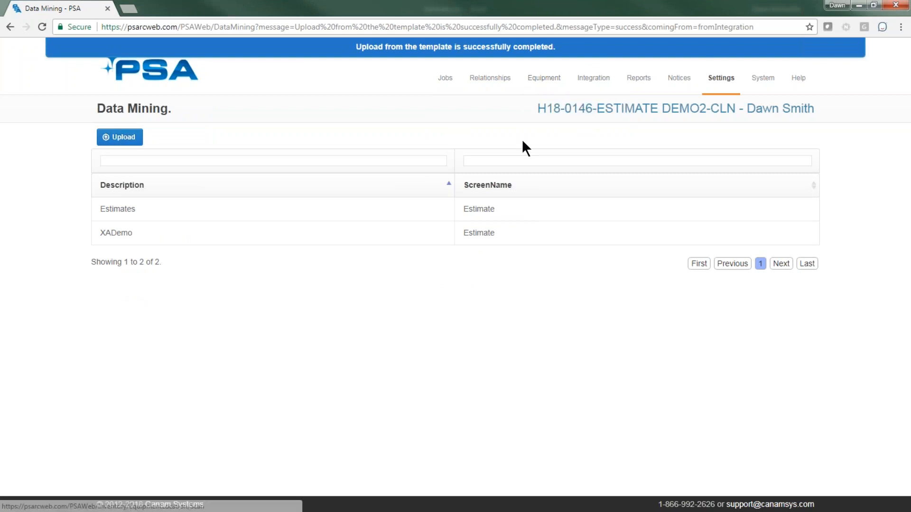
Step: Open the H18-0146-ESTIMATE DEMO-CLN job from the jobs list and check its Estimated Revenue
click(183, 81)
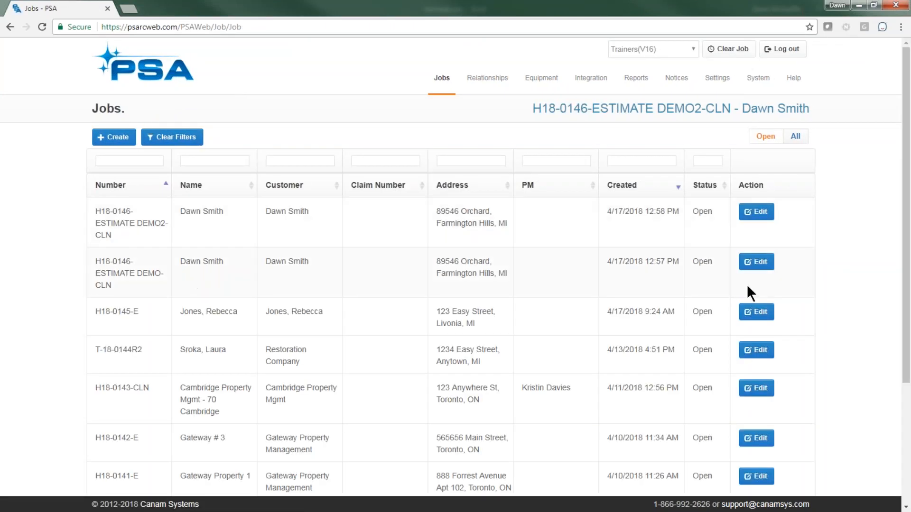
click(755, 264)
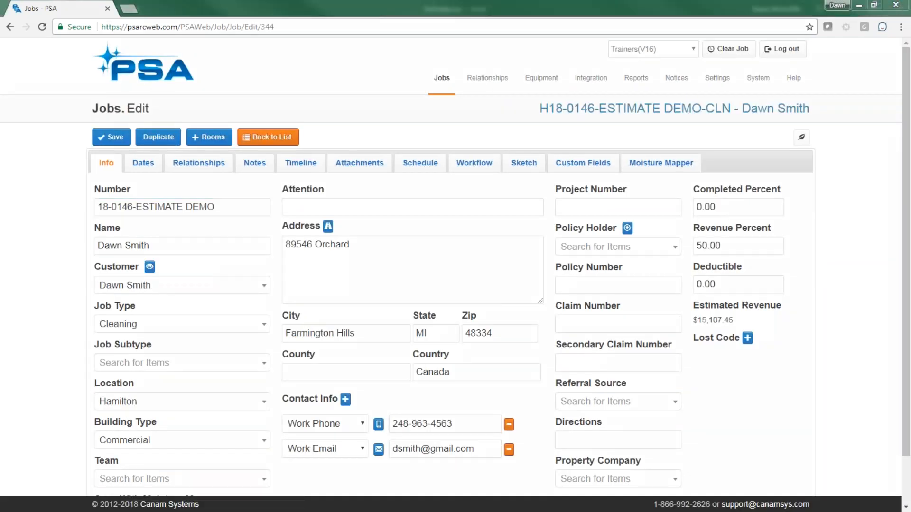
drag(689, 274, 769, 282)
mouse_move(672, 330)
mouse_down()
mouse_move(813, 273)
mouse_move(676, 285)
mouse_move(731, 371)
mouse_move(805, 362)
mouse_move(739, 383)
mouse_up()
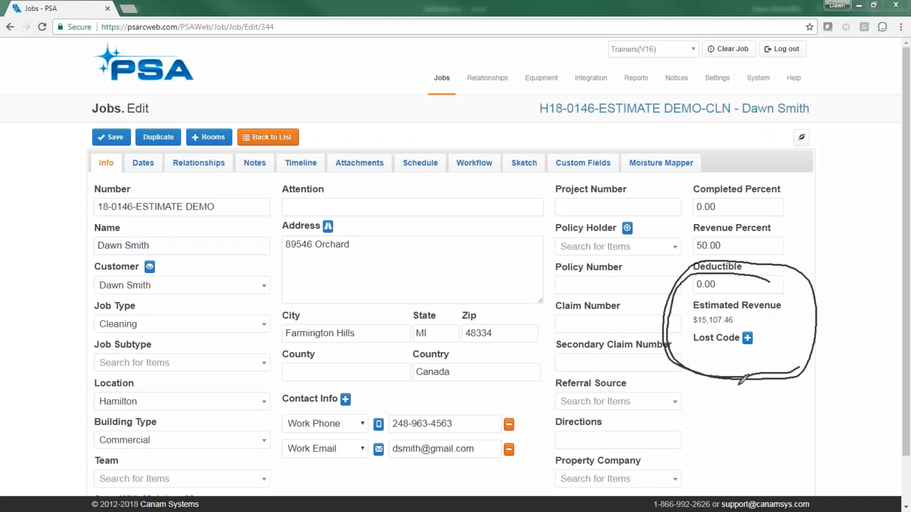
key(Escape)
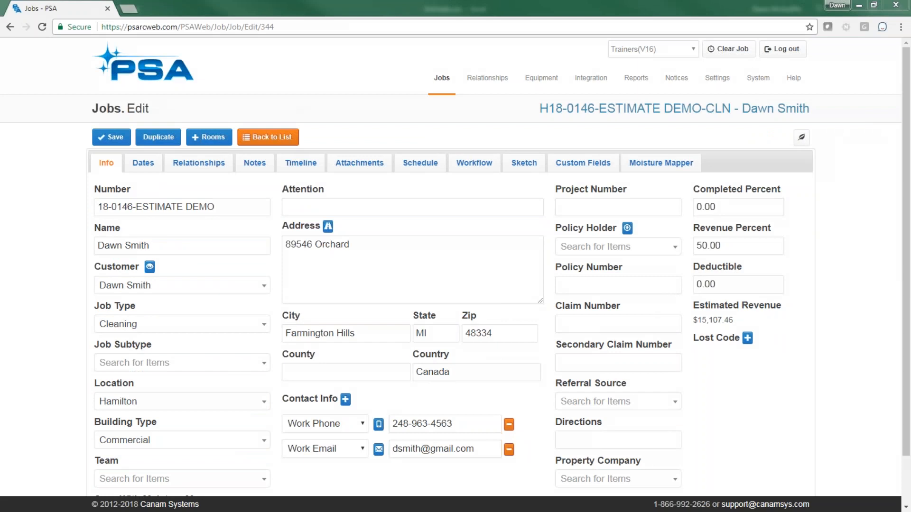
Step: Open the job's work orders and examine the line items of work order 0293, including the details of "ITEL, Wood, Tear Out"
mouse_move(442, 78)
click(456, 167)
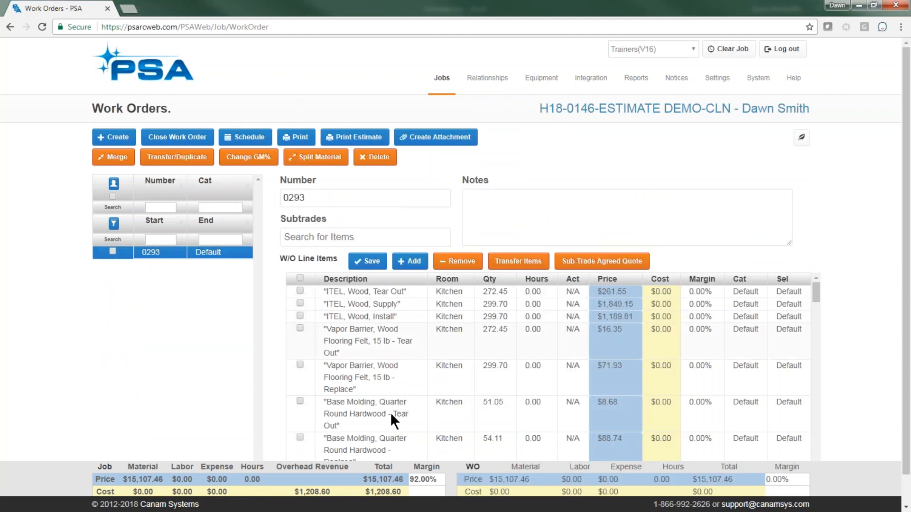
click(375, 293)
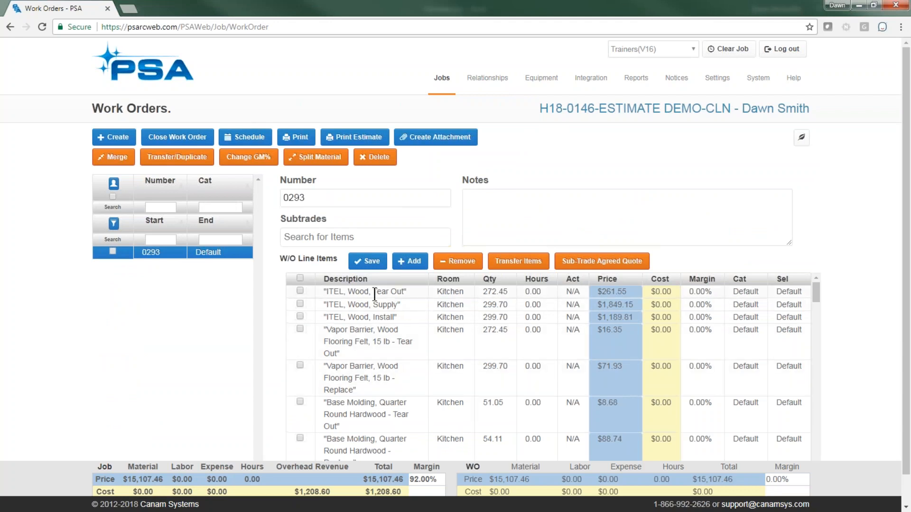
scroll(389, 362, down, 1)
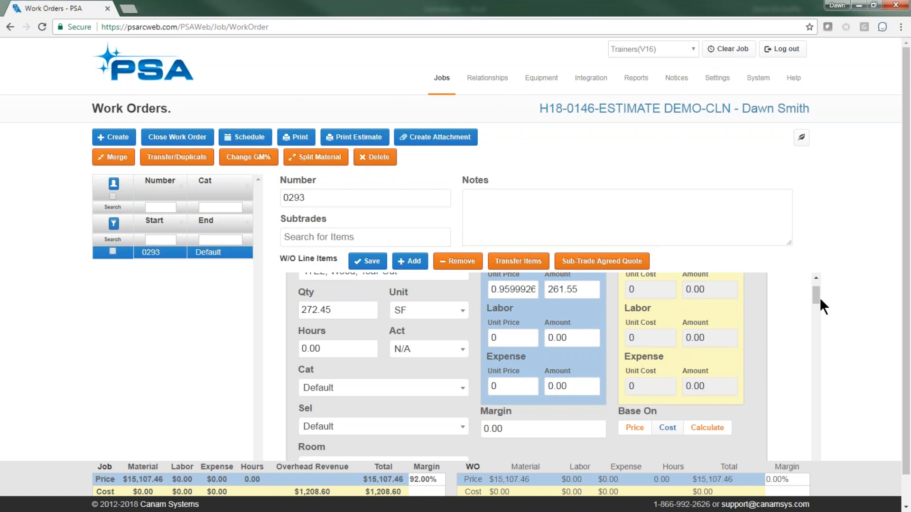
drag(816, 295, 816, 280)
click(423, 308)
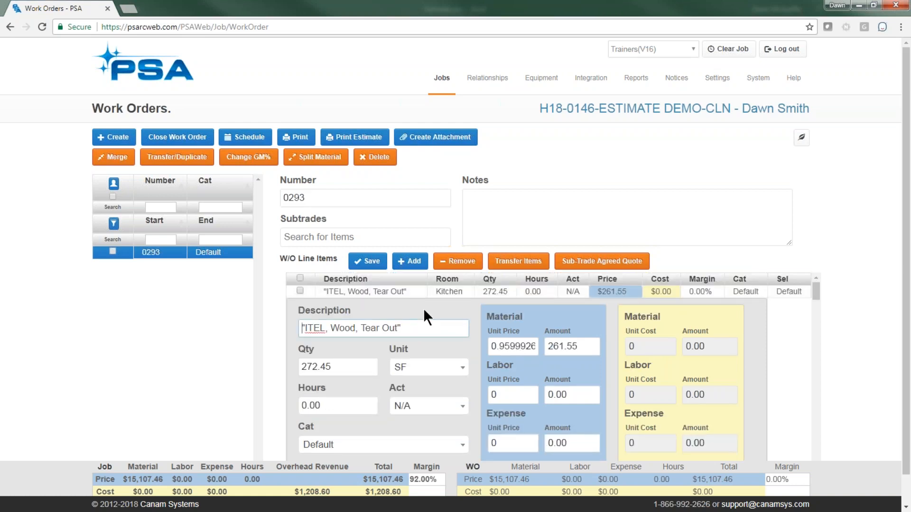
click(413, 291)
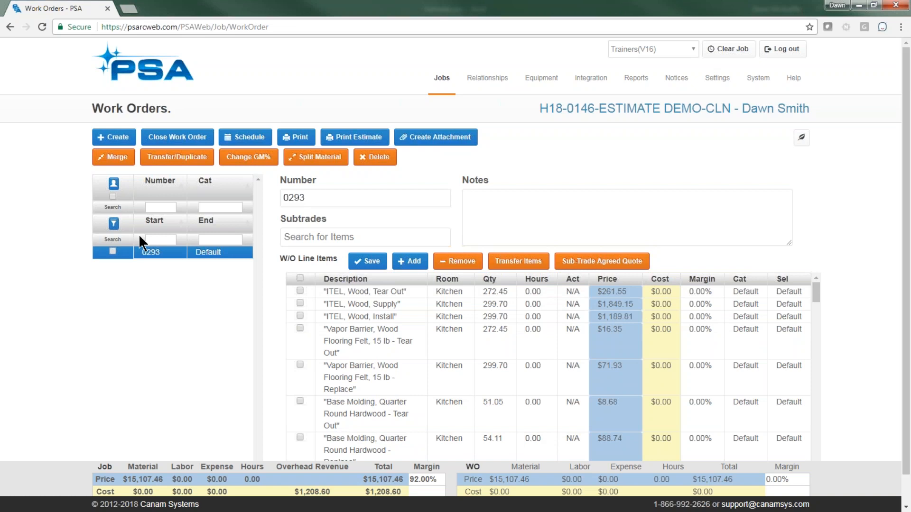
key(ctrl+shift+d)
mouse_move(249, 233)
mouse_down()
mouse_move(118, 199)
mouse_move(68, 379)
mouse_move(198, 459)
mouse_move(259, 293)
mouse_move(252, 230)
mouse_up()
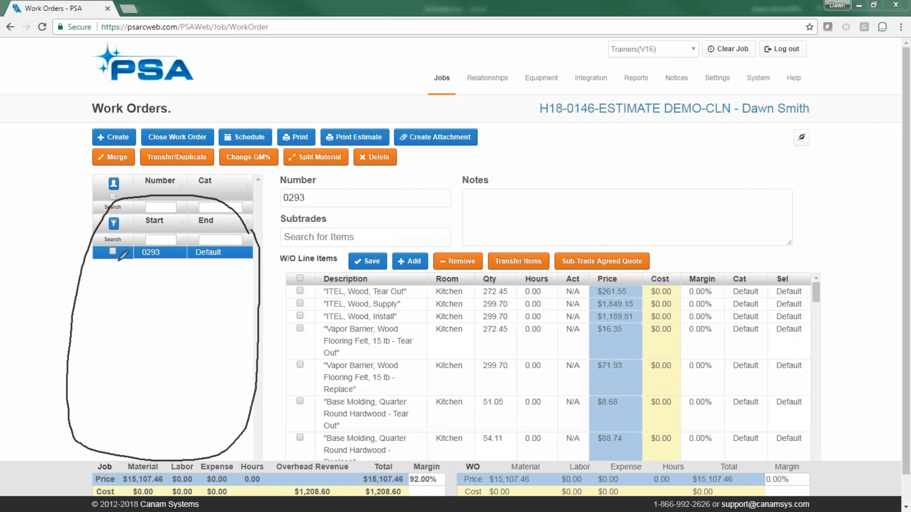
key(e)
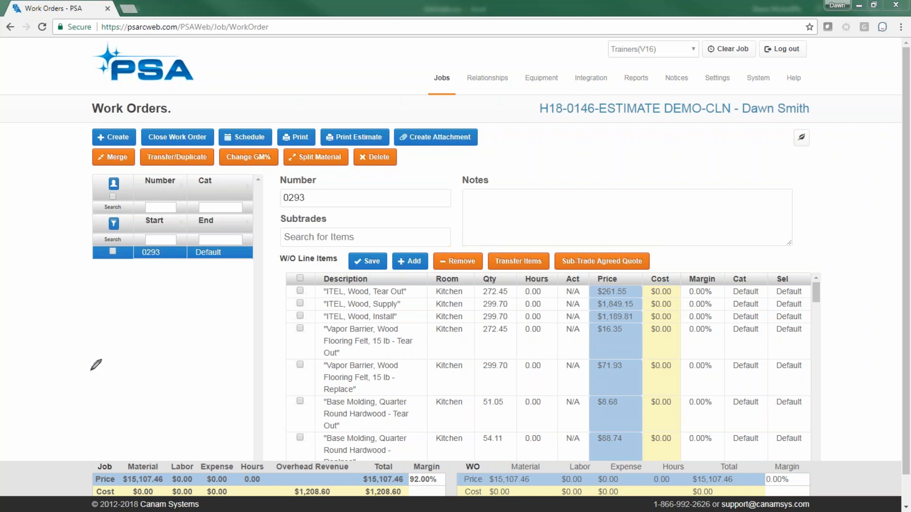
mouse_move(818, 291)
mouse_down()
mouse_move(819, 348)
mouse_move(818, 278)
mouse_up()
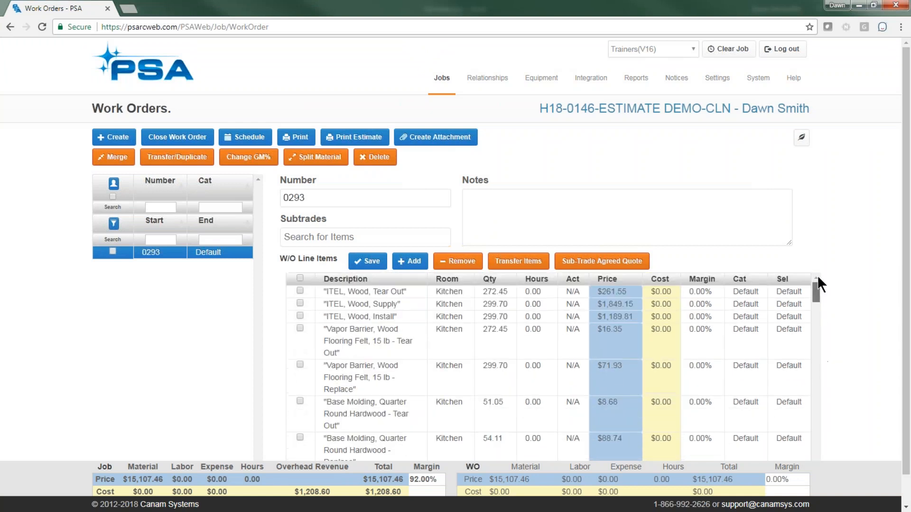
Step: Select the first four line items of work order 0293 as candidates for Transfer Items, and clear the selection
click(299, 318)
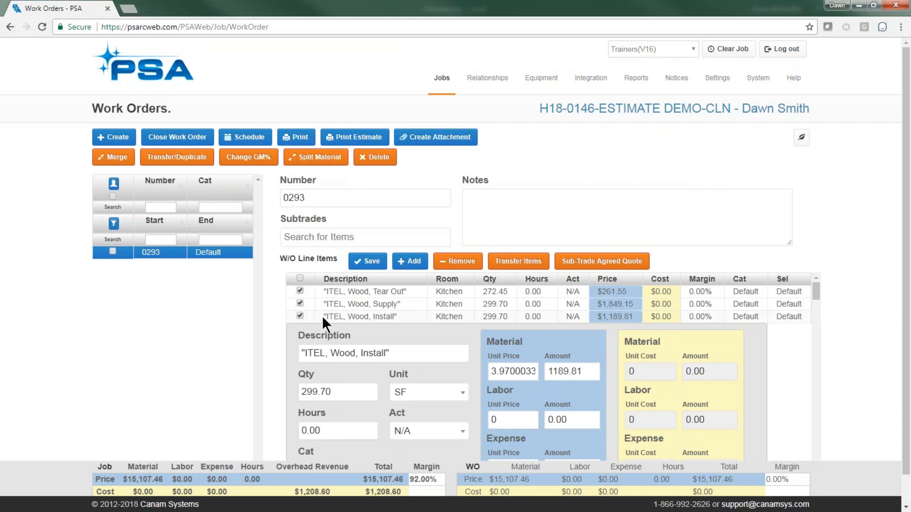
click(322, 315)
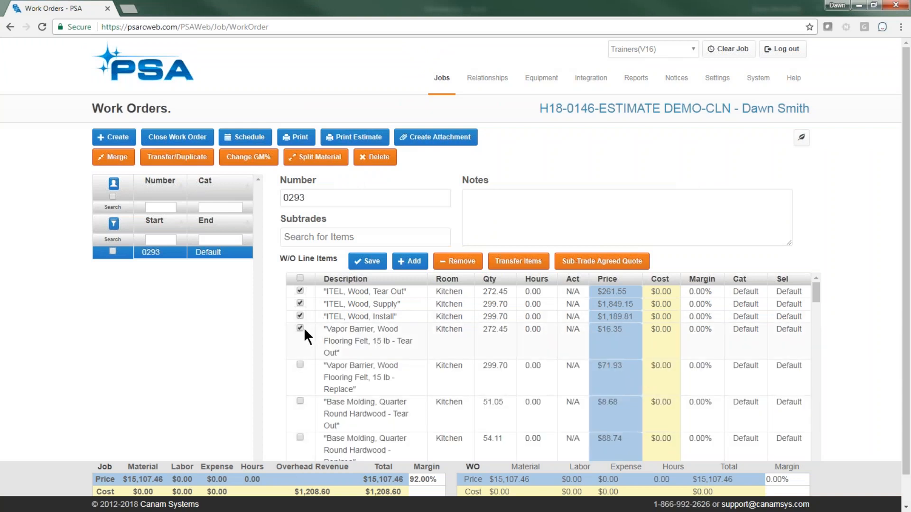
click(304, 363)
click(342, 340)
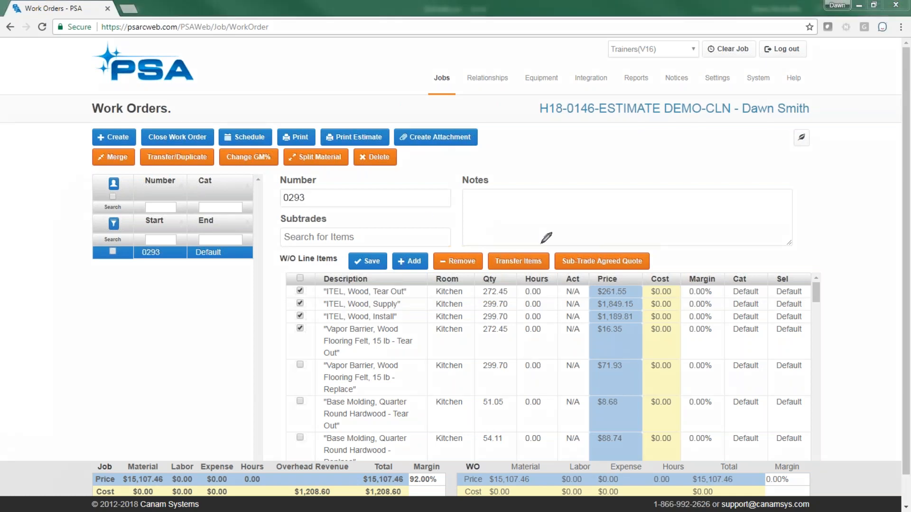
mouse_move(553, 239)
mouse_down()
mouse_move(518, 235)
mouse_move(546, 294)
mouse_move(553, 241)
mouse_up()
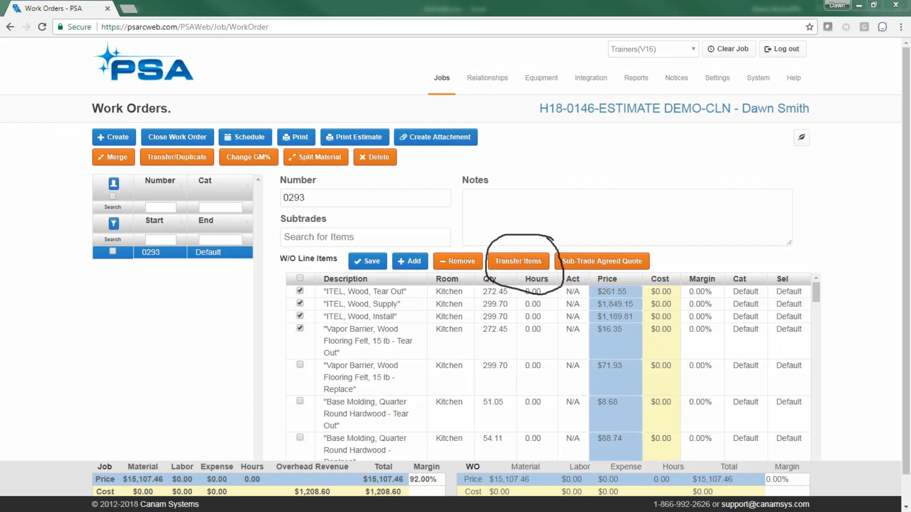
key(Escape)
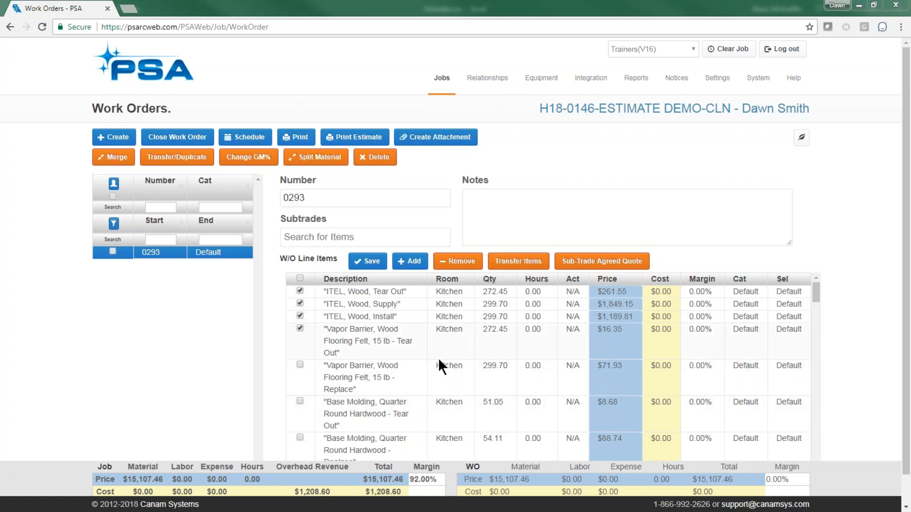
click(300, 328)
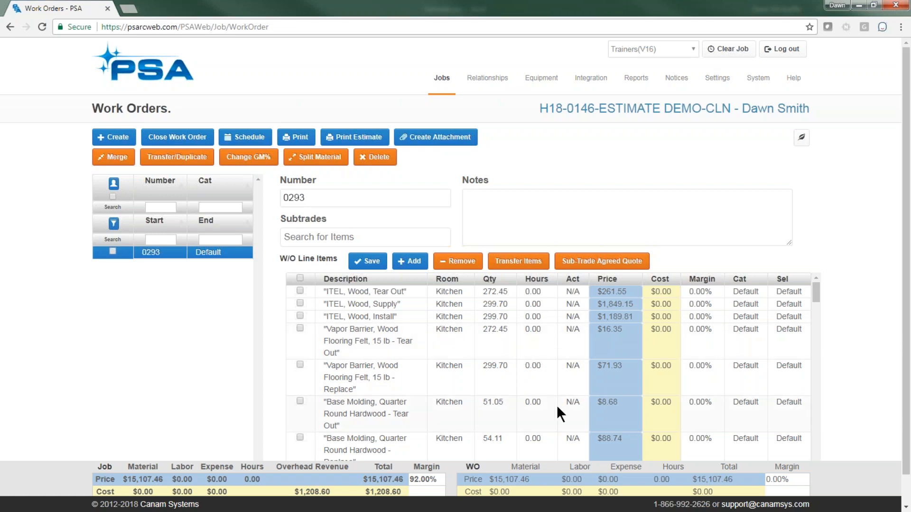
Step: Locate and open Data Mining Setup within the Jobs section of Company Settings to view the existing templates
click(157, 71)
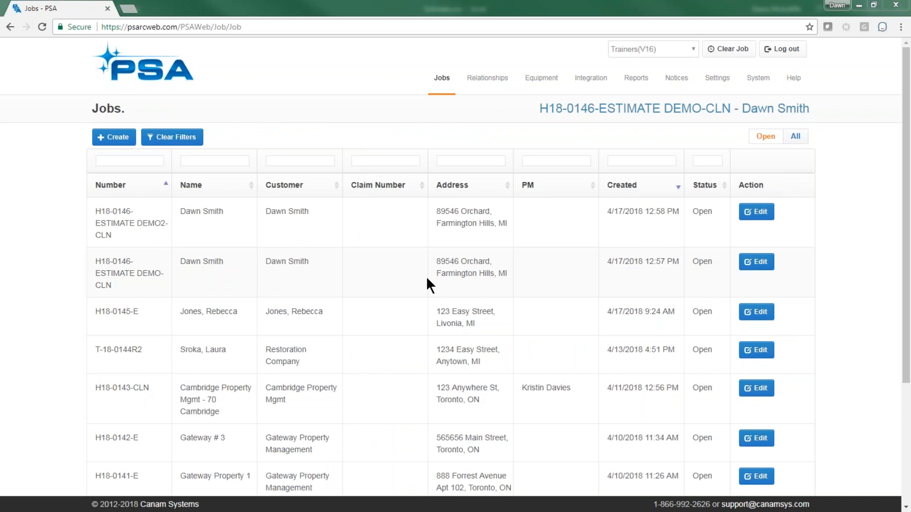
click(717, 77)
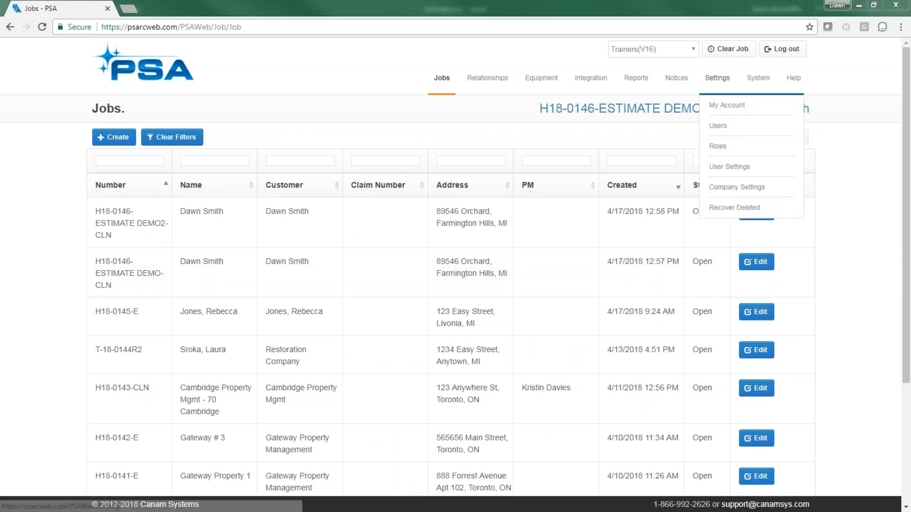
click(729, 190)
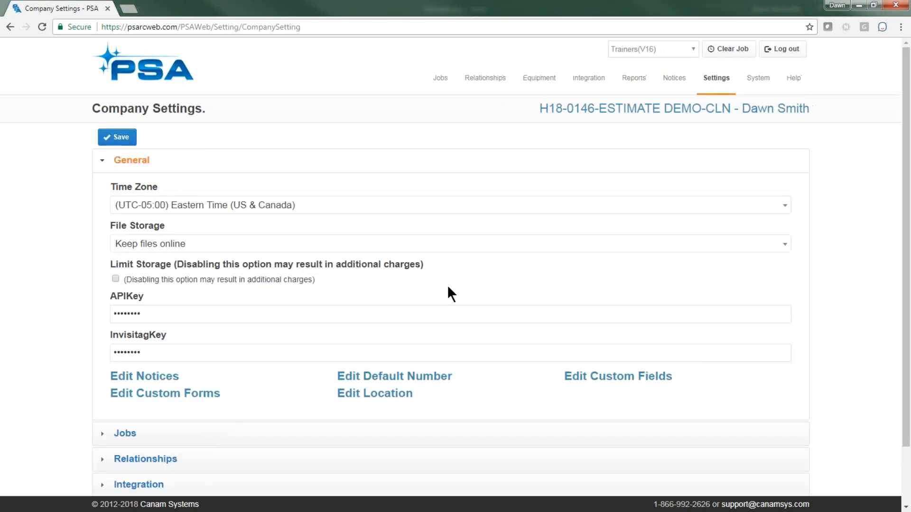
scroll(285, 417, down, 2)
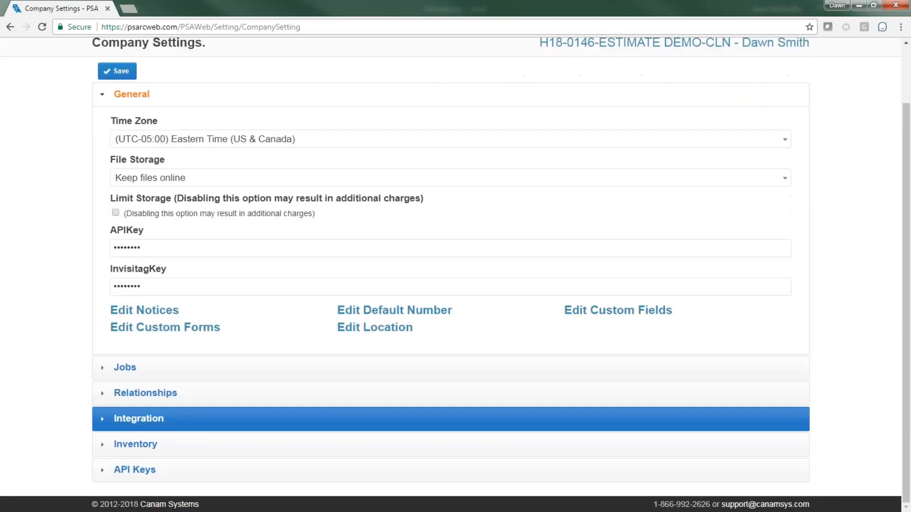
click(210, 374)
scroll(210, 374, down, 5)
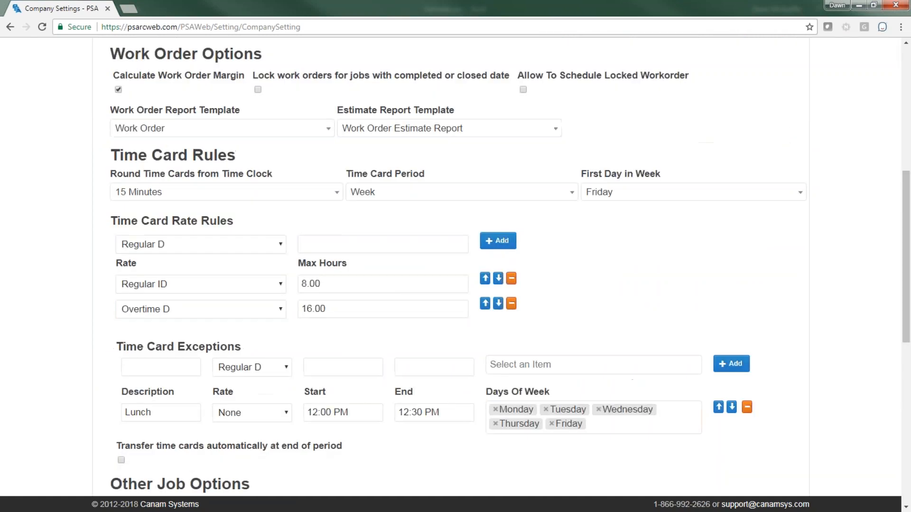
scroll(456, 265, down, 9)
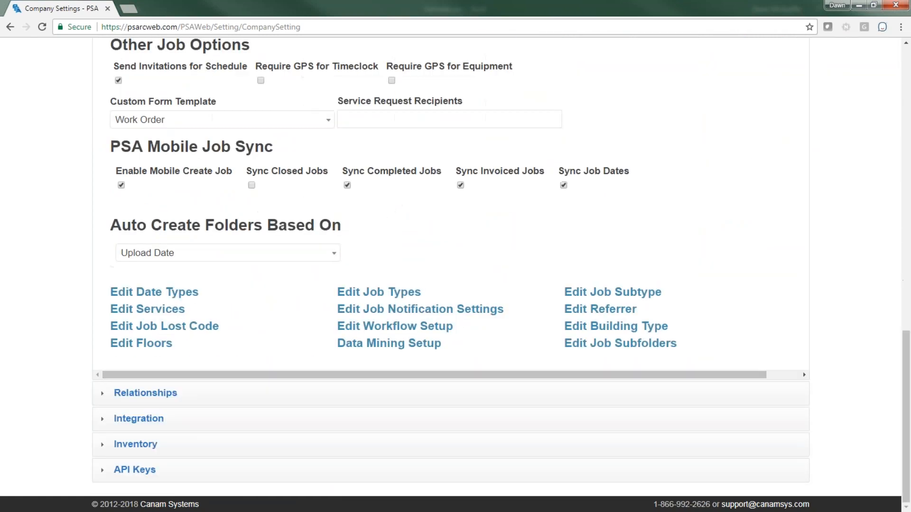
mouse_move(456, 337)
mouse_down()
mouse_move(323, 343)
mouse_move(437, 375)
mouse_move(440, 330)
mouse_up()
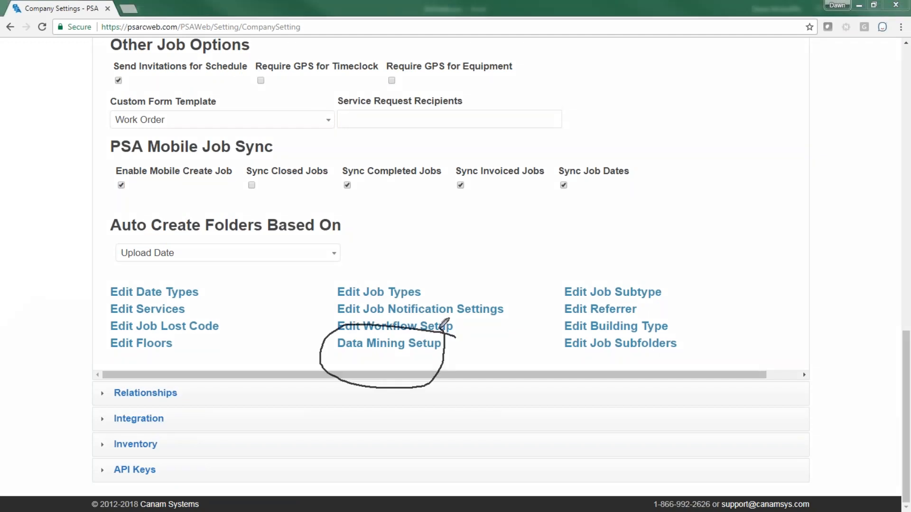
key(Escape)
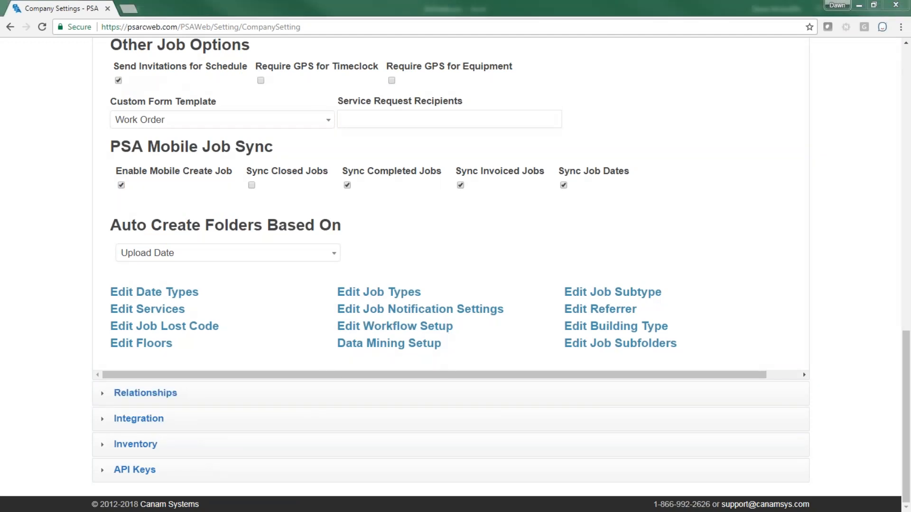
click(389, 343)
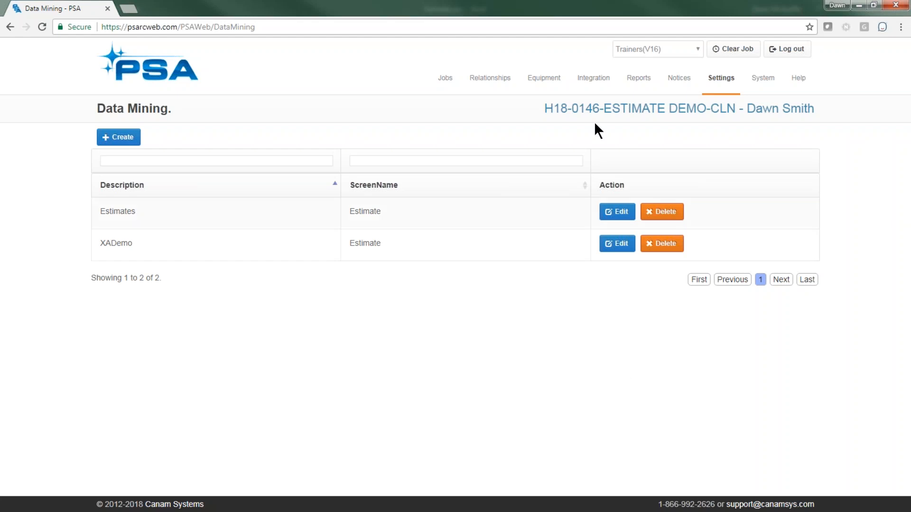
Step: Open data mining from the Integration area, review the upload option and the Estimates and XADemo templates, and return to the home page
click(593, 78)
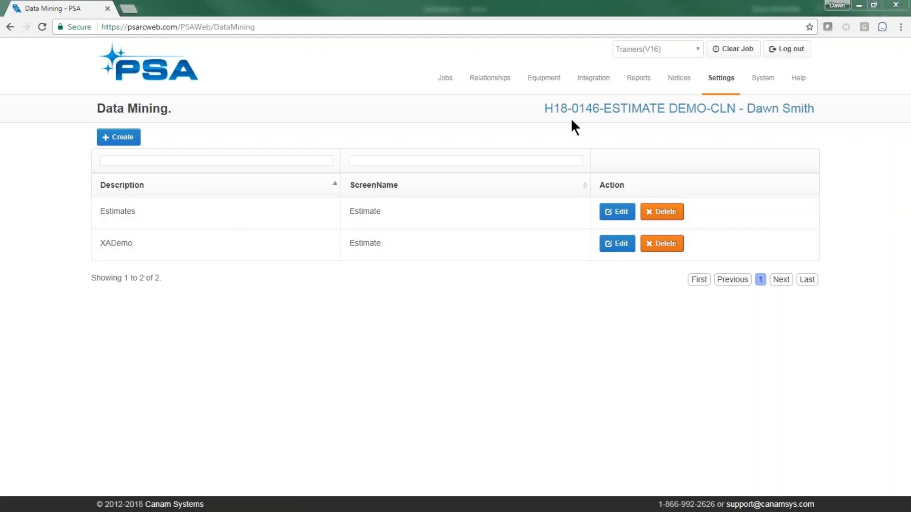
mouse_move(599, 93)
click(591, 186)
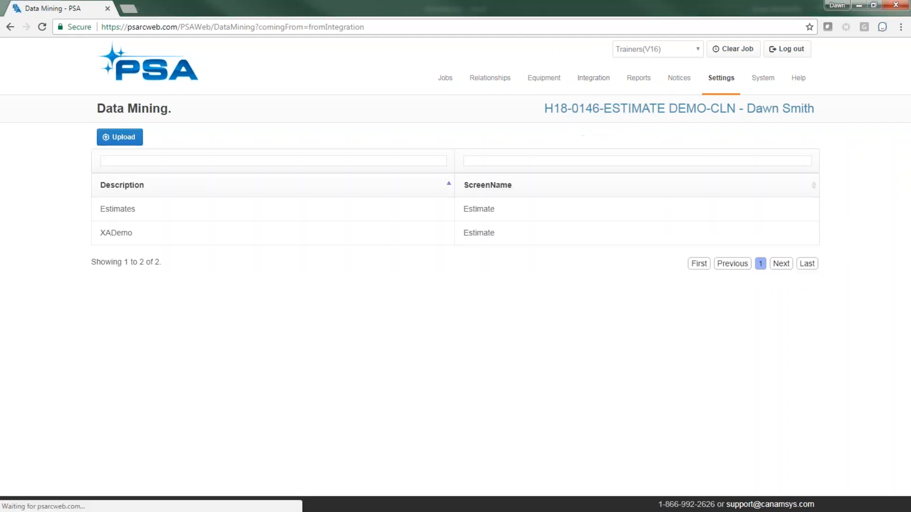
mouse_move(170, 109)
mouse_down()
mouse_move(119, 103)
mouse_move(88, 150)
mouse_move(116, 154)
mouse_move(166, 110)
mouse_up()
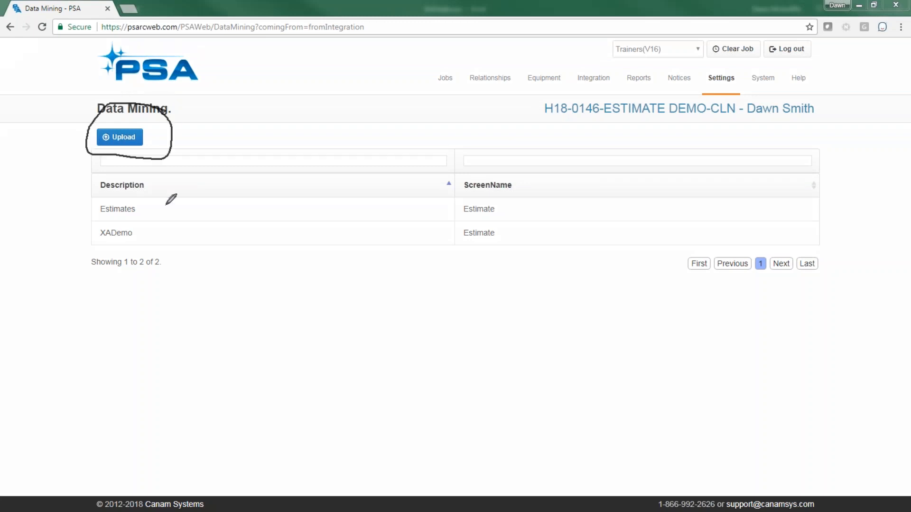
mouse_move(166, 204)
mouse_down()
mouse_move(90, 212)
mouse_move(89, 235)
mouse_move(165, 189)
mouse_up()
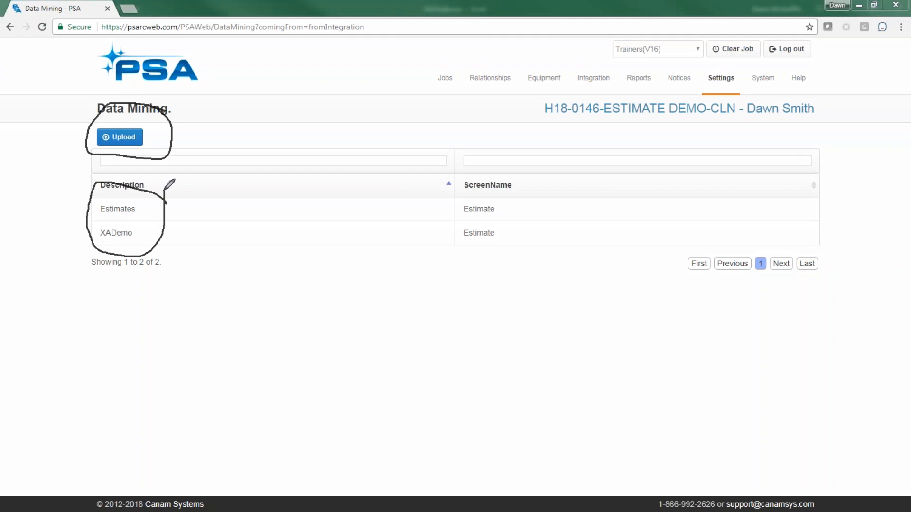
key(Escape)
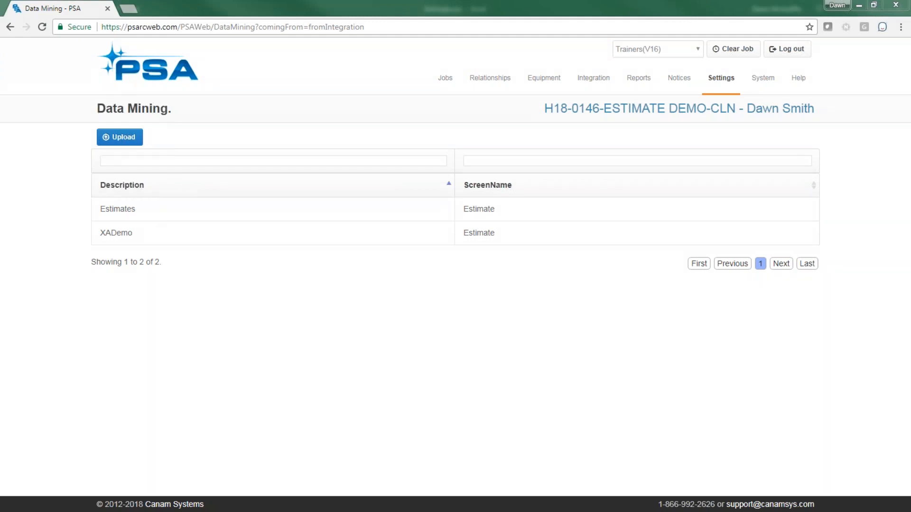
click(151, 70)
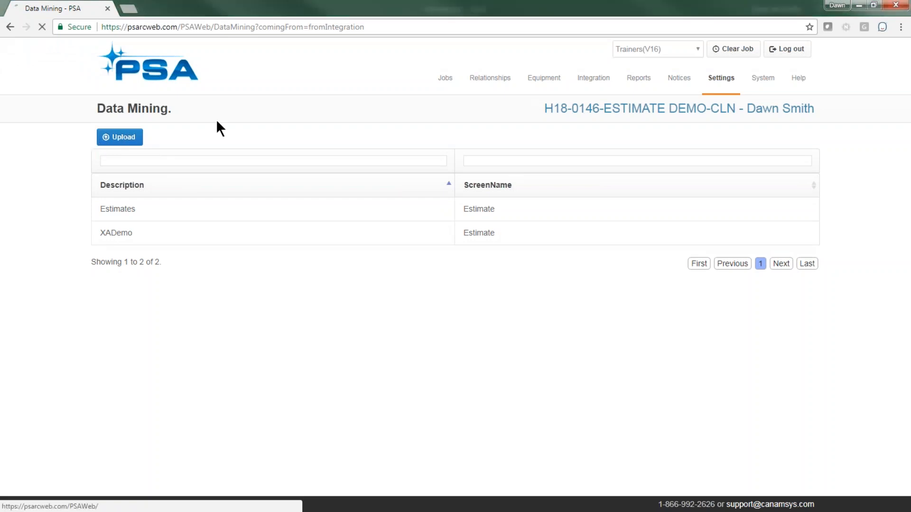